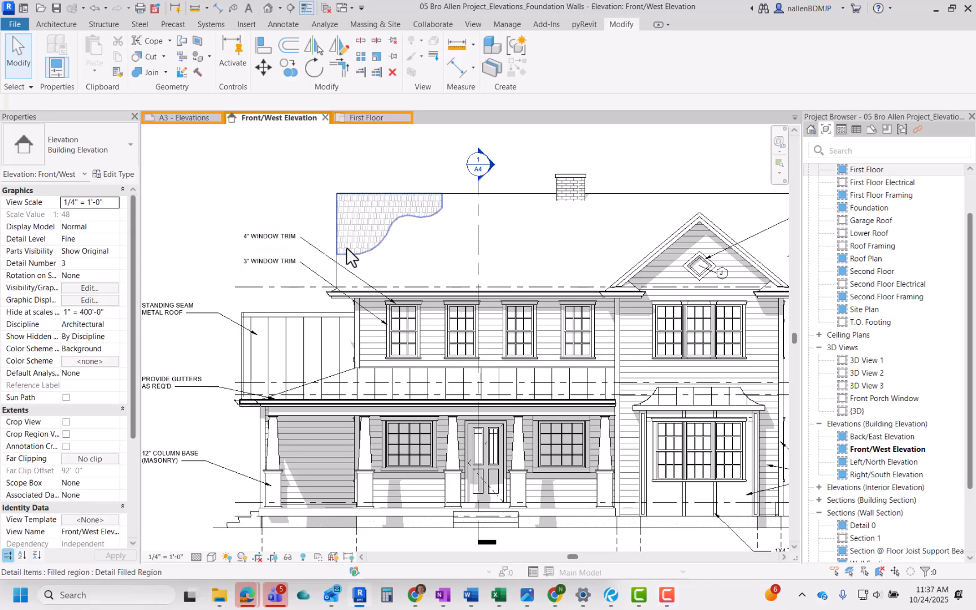
# Look up the shortcuts assigned to the Text command by searching the keyboard shortcut settings for "text".
pyautogui.moveTo(366, 264); pyautogui.dragTo(442, 255, button='middle')
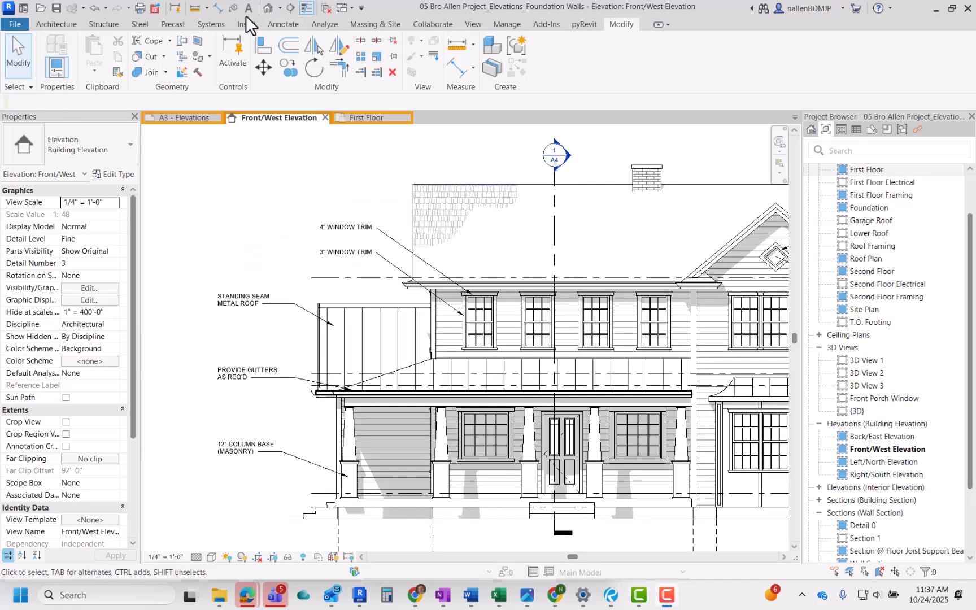
pyautogui.click(281, 24)
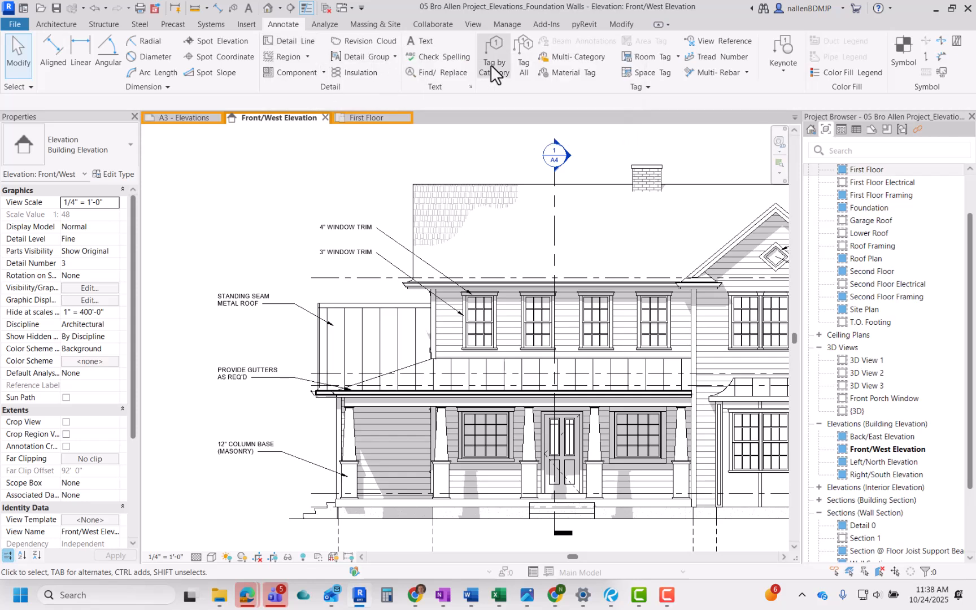
pyautogui.write('ks')
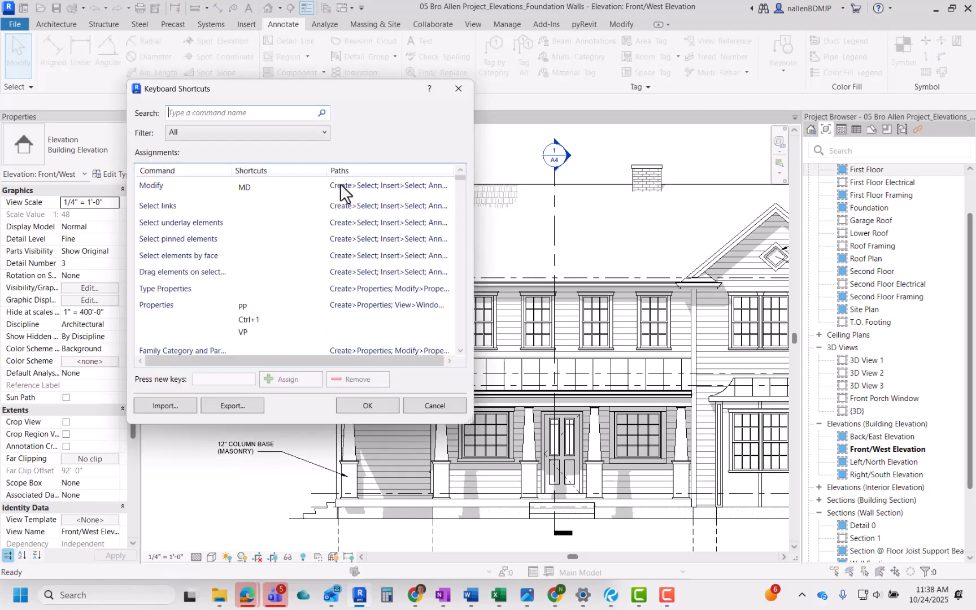
pyautogui.write('text')
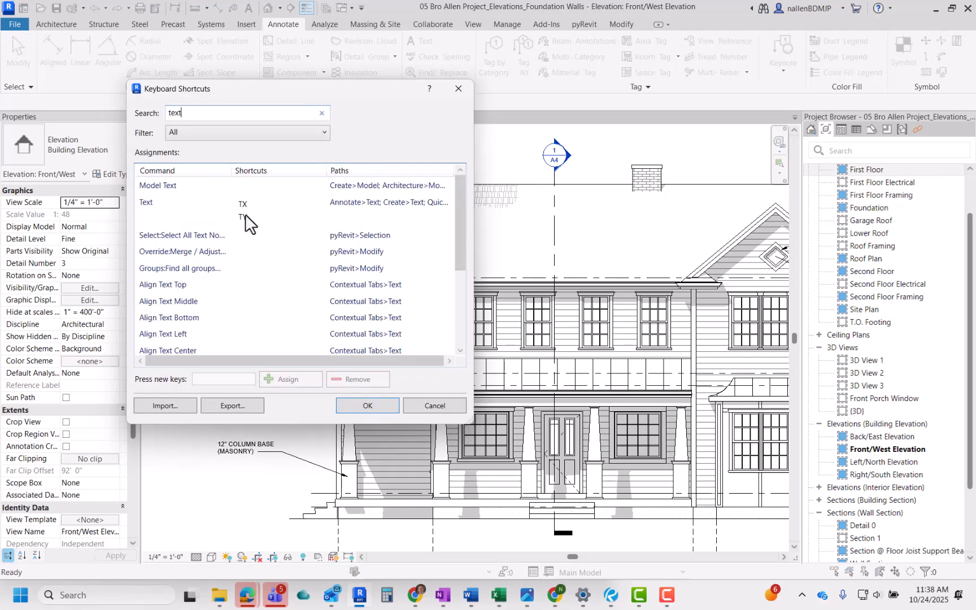
pyautogui.click(244, 215)
pyautogui.click(368, 407)
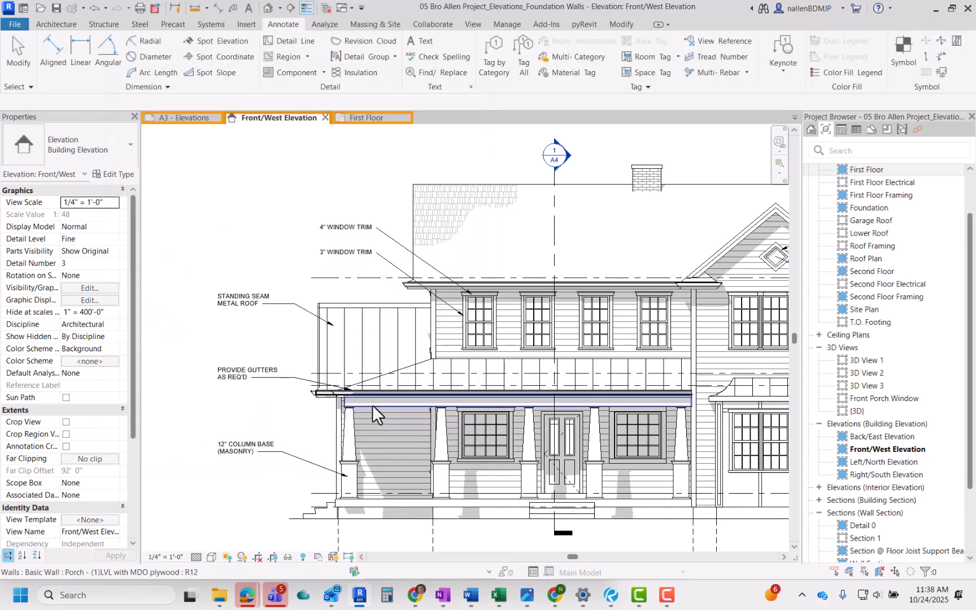
# Place a 3/32" Arial text note with a two-segment leader pointing to the shingle hatch on the main roof's left end.
pyautogui.scroll(2, 435, 186)
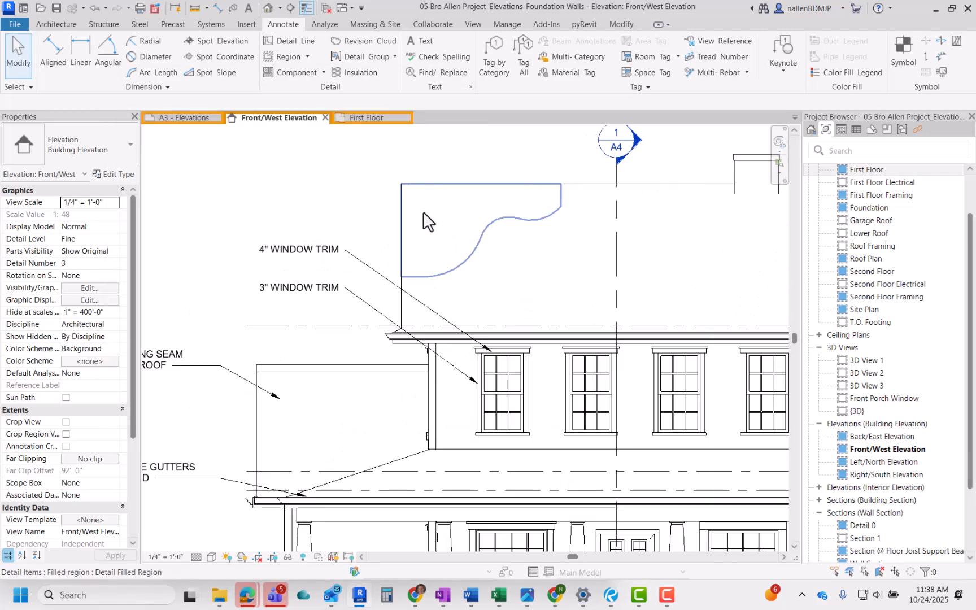
pyautogui.press('t')
pyautogui.press('x')
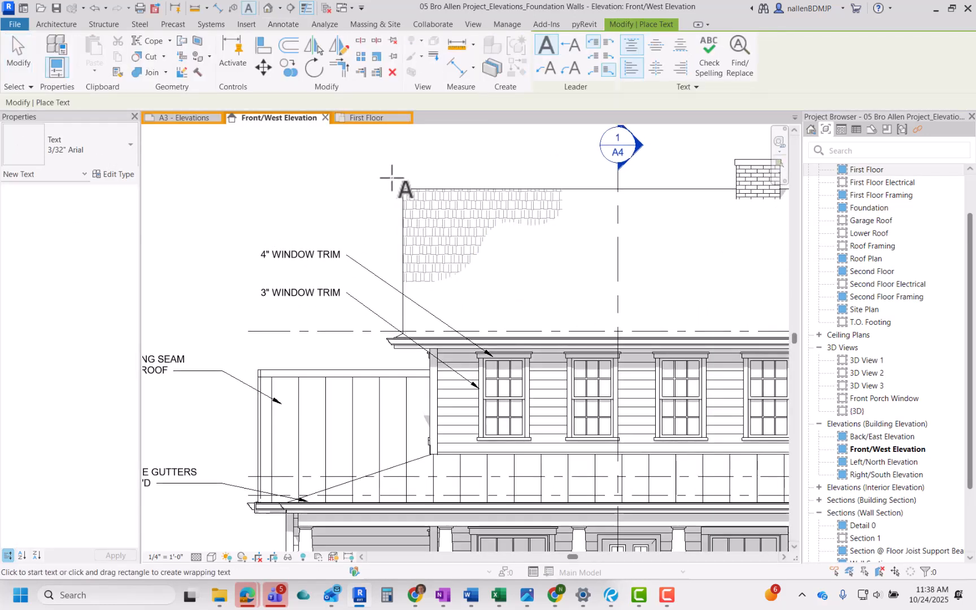
pyautogui.click(549, 68)
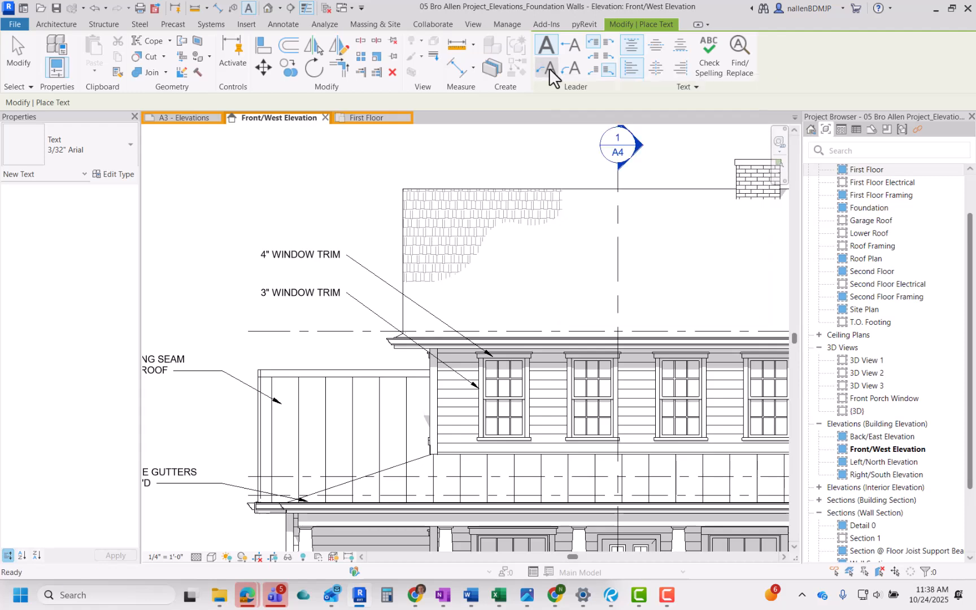
pyautogui.moveTo(458, 235); pyautogui.dragTo(573, 277, button='middle')
pyautogui.click(535, 265)
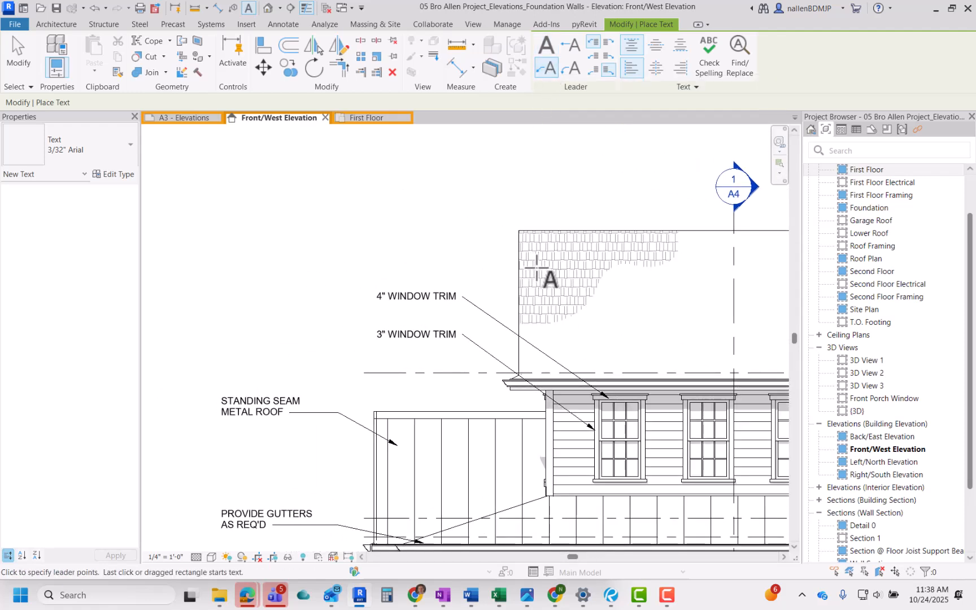
pyautogui.click(464, 218)
pyautogui.click(436, 219)
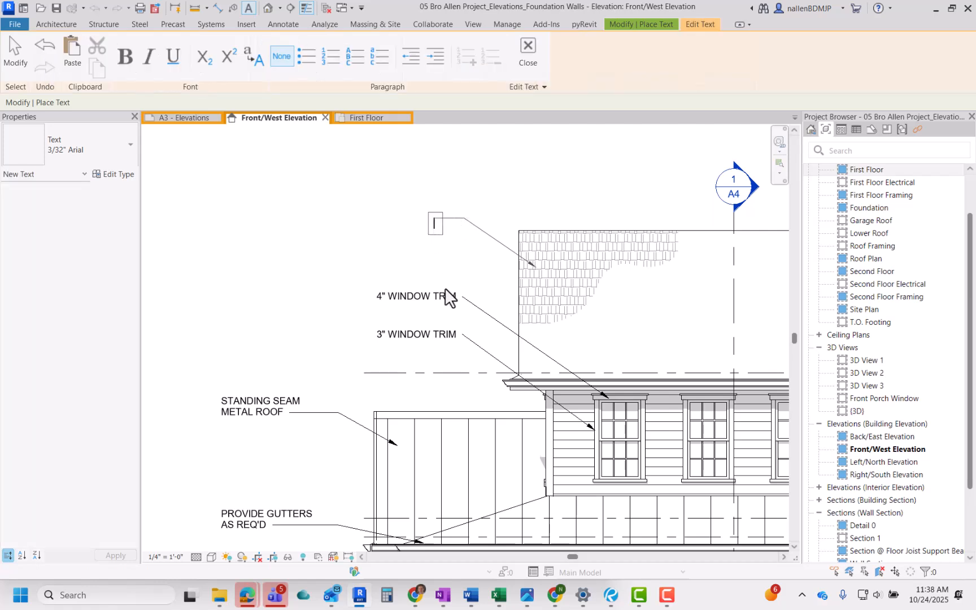
# Enter "ASPHALT SHINGLES, RE: ROOF PLAN" as the new roof note's text and finish placing text.
pyautogui.scroll(2, 435, 231)
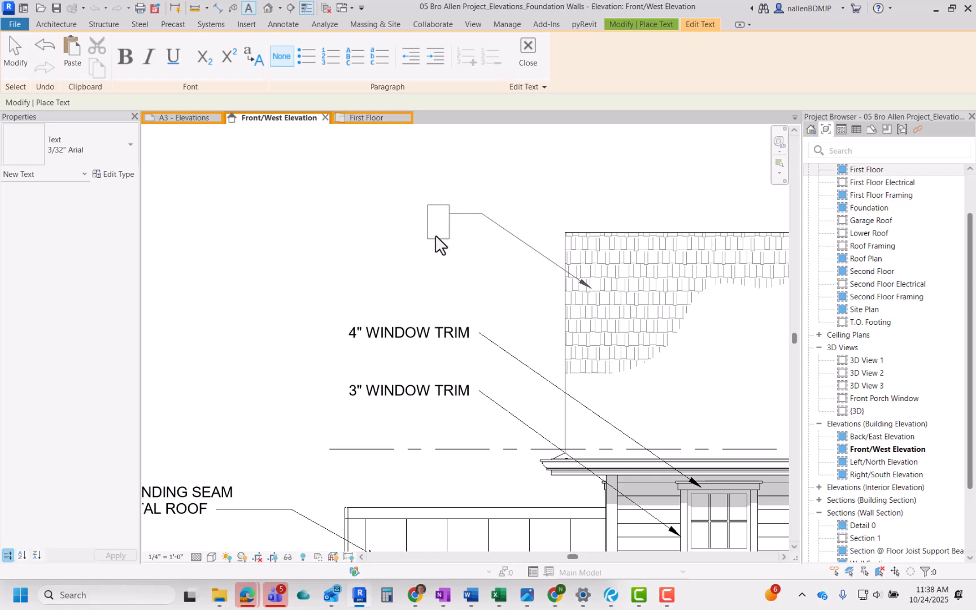
pyautogui.moveTo(438, 244); pyautogui.dragTo(389, 280, button='middle')
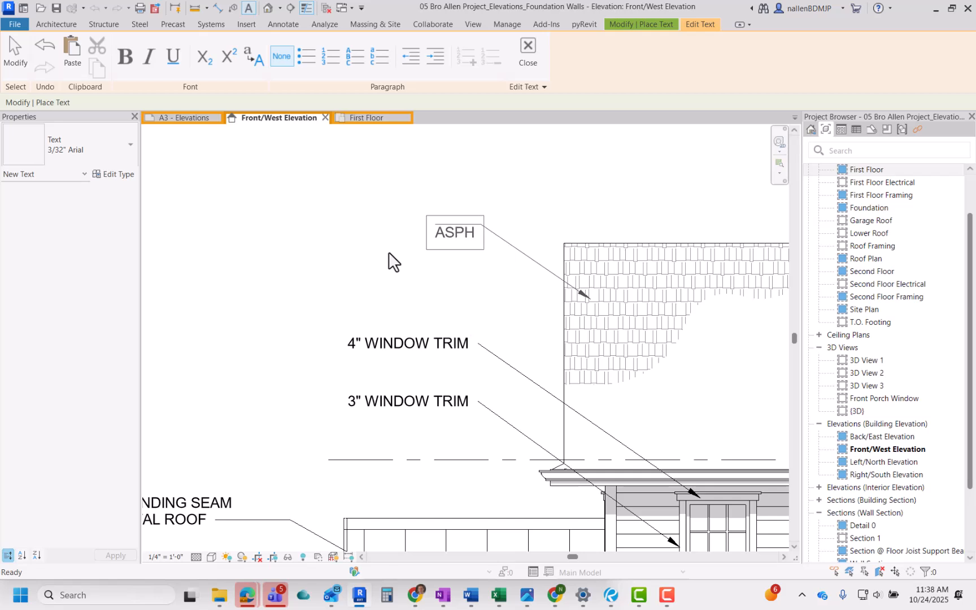
pyautogui.write('LT SHINGLE')
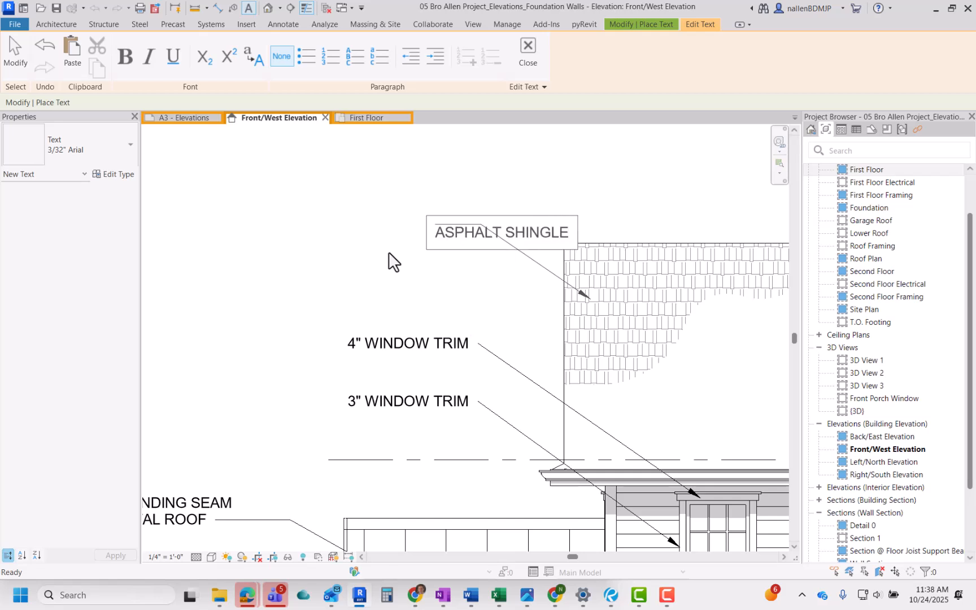
pyautogui.write('S, RE: R')
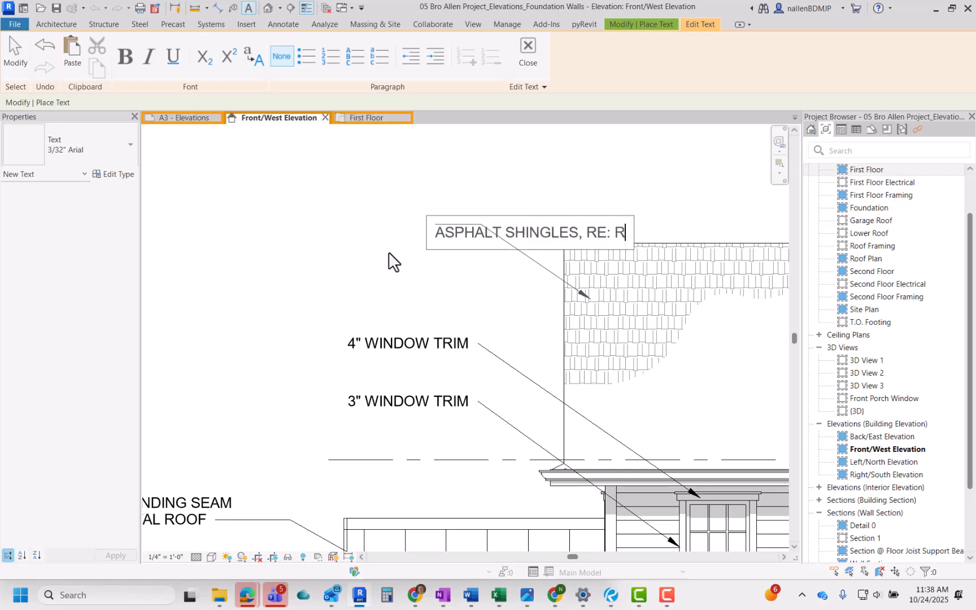
pyautogui.write('OOF PLAN')
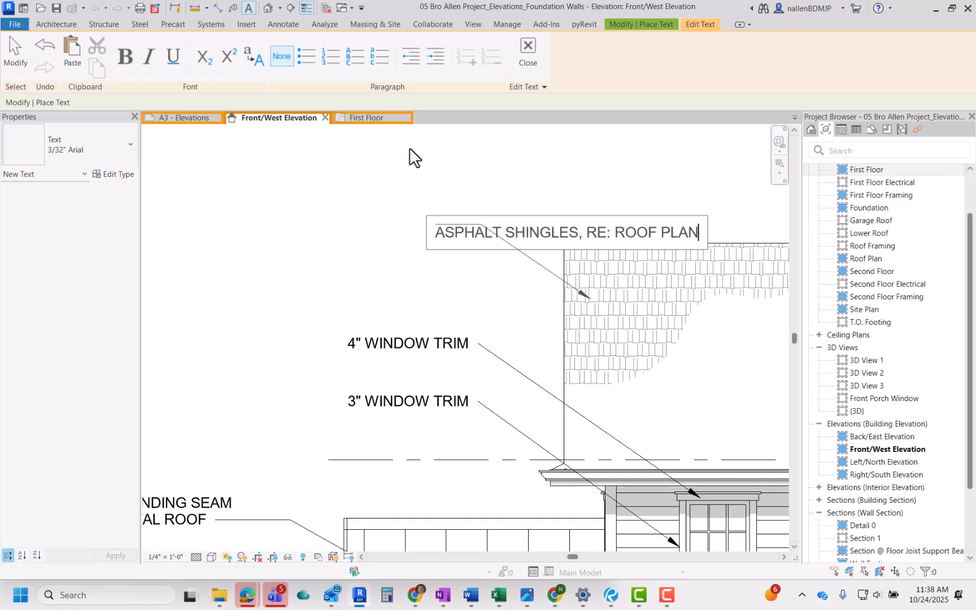
pyautogui.click(408, 170)
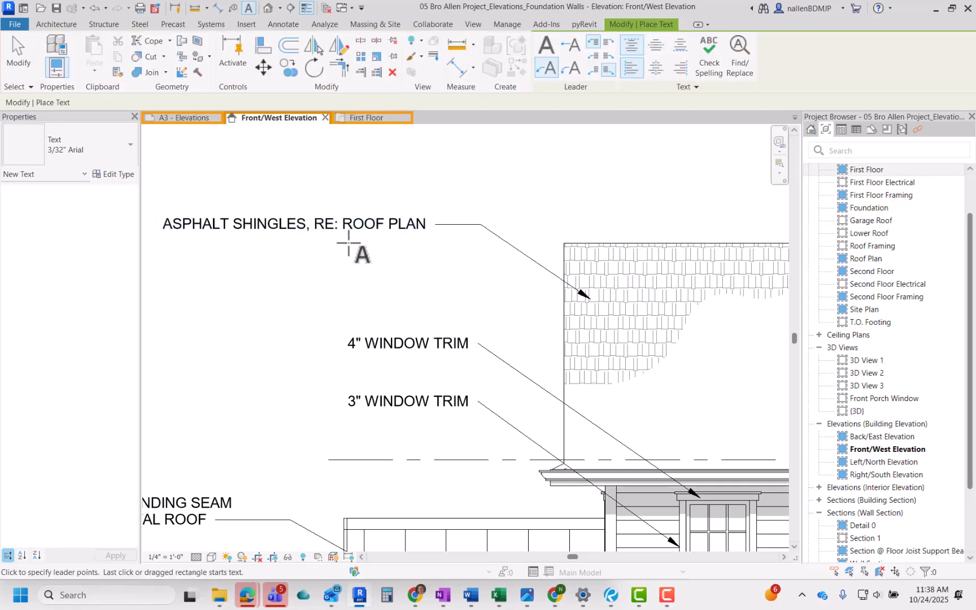
pyautogui.moveTo(377, 280)
pyautogui.mouseDown(button='middle')
pyautogui.moveTo(417, 294)
pyautogui.moveTo(432, 273)
pyautogui.moveTo(431, 289)
pyautogui.mouseUp(button='middle')
pyautogui.scroll(-2, 399, 280)
pyautogui.press('Escape')
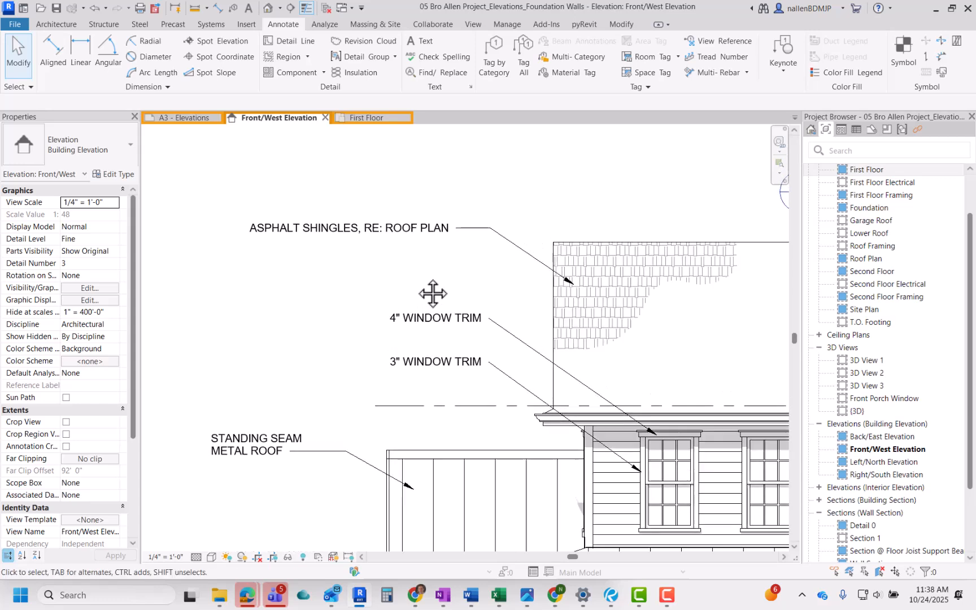
# Narrow the text box of the asphalt shingles note so its wording wraps onto two lines.
pyautogui.click(401, 231)
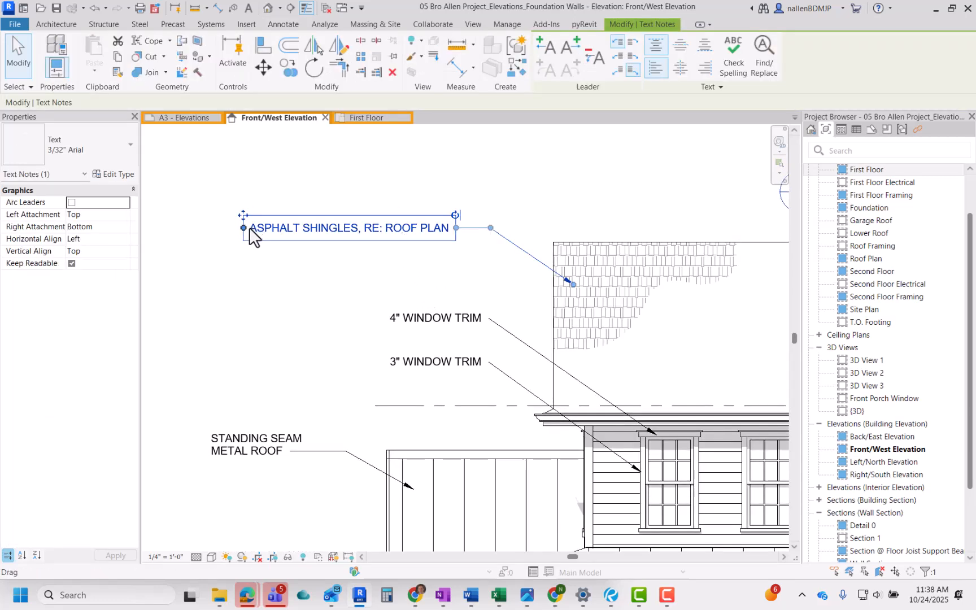
pyautogui.moveTo(246, 230); pyautogui.dragTo(320, 229)
pyautogui.click(305, 317)
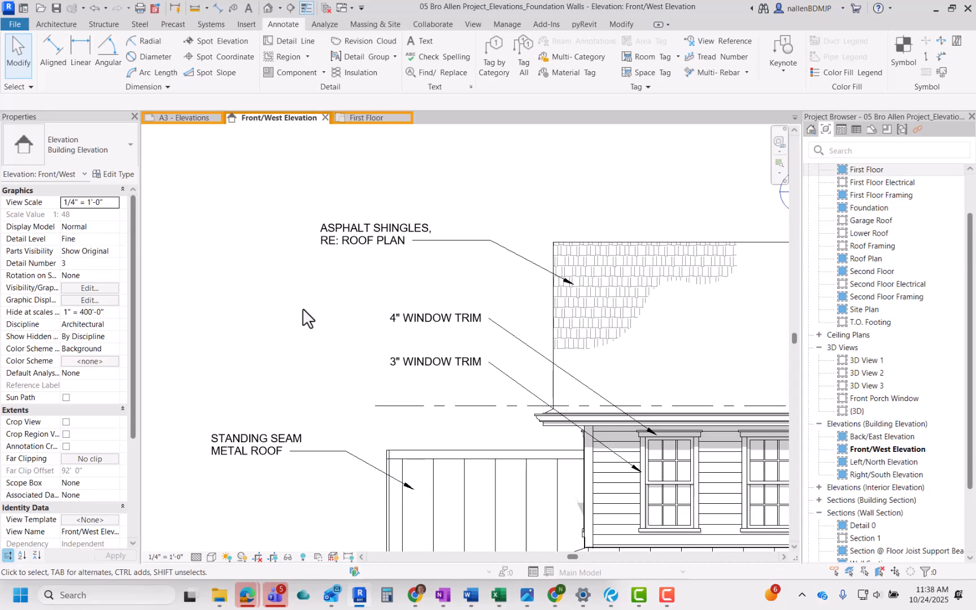
# Try the middle, top and bottom right leader attachments on the wrapped asphalt shingles note, and settle on Top.
pyautogui.click(370, 248)
pyautogui.scroll(3, 431, 254)
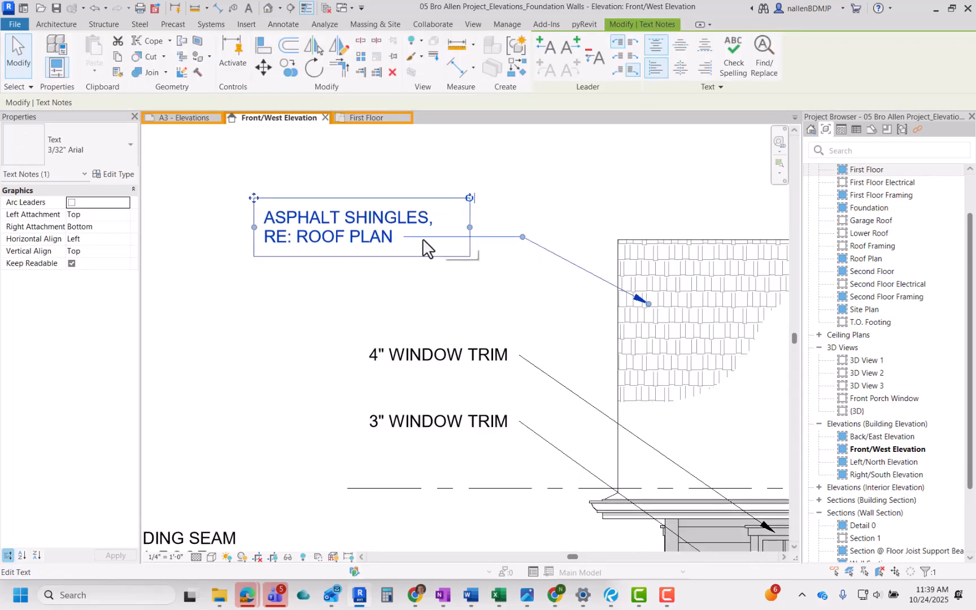
pyautogui.click(630, 58)
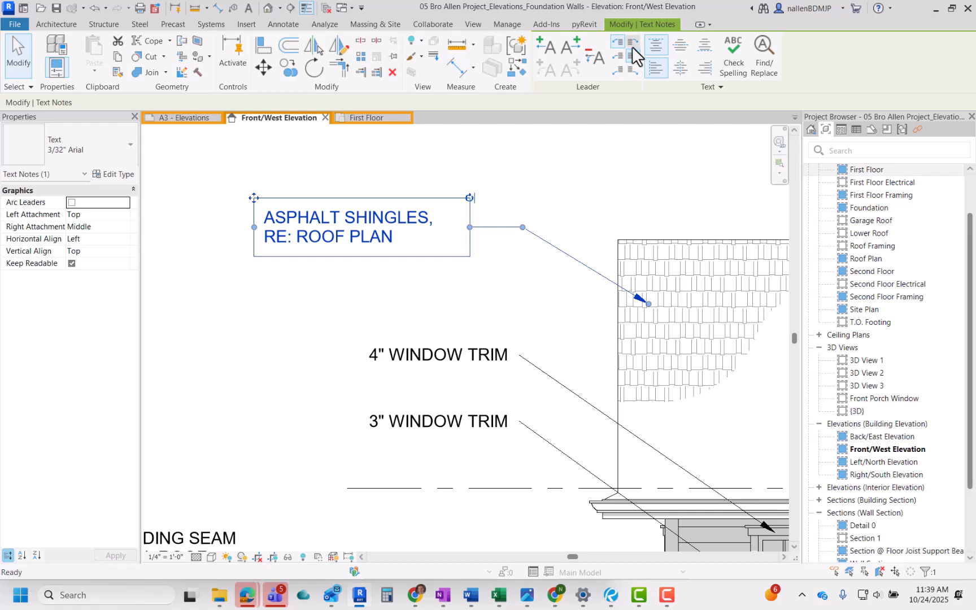
pyautogui.click(633, 43)
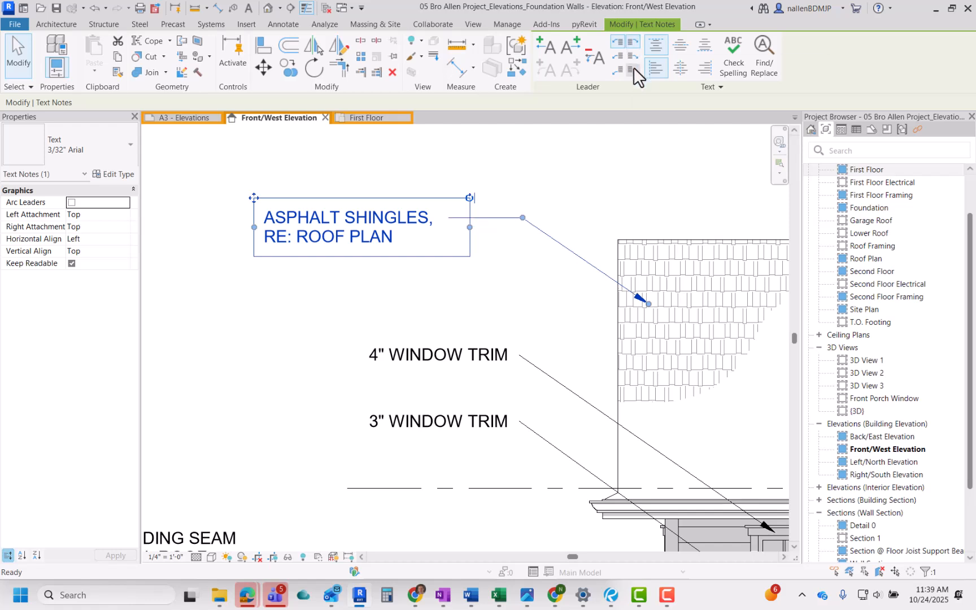
pyautogui.click(633, 68)
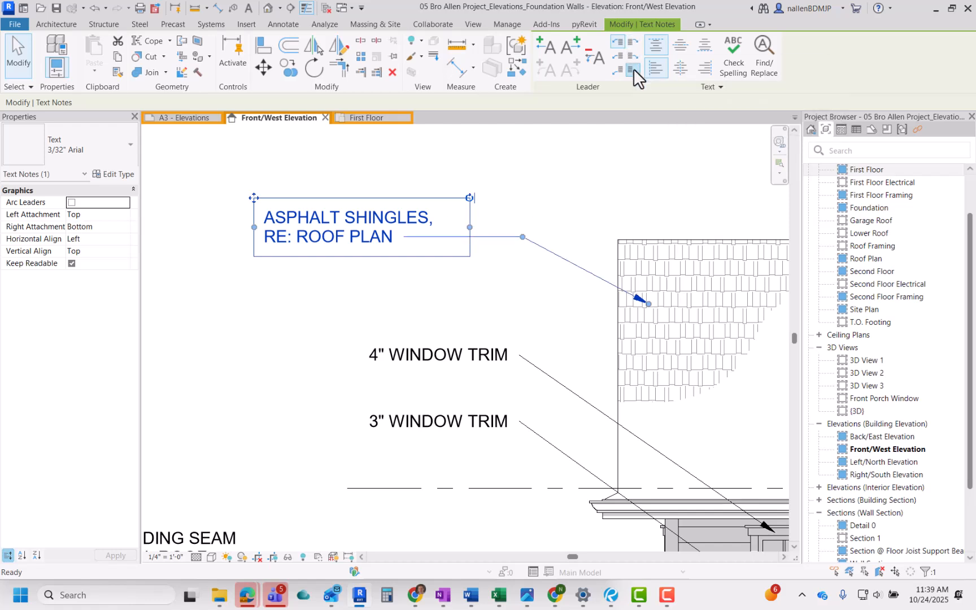
pyautogui.moveTo(415, 275); pyautogui.dragTo(458, 277, button='middle')
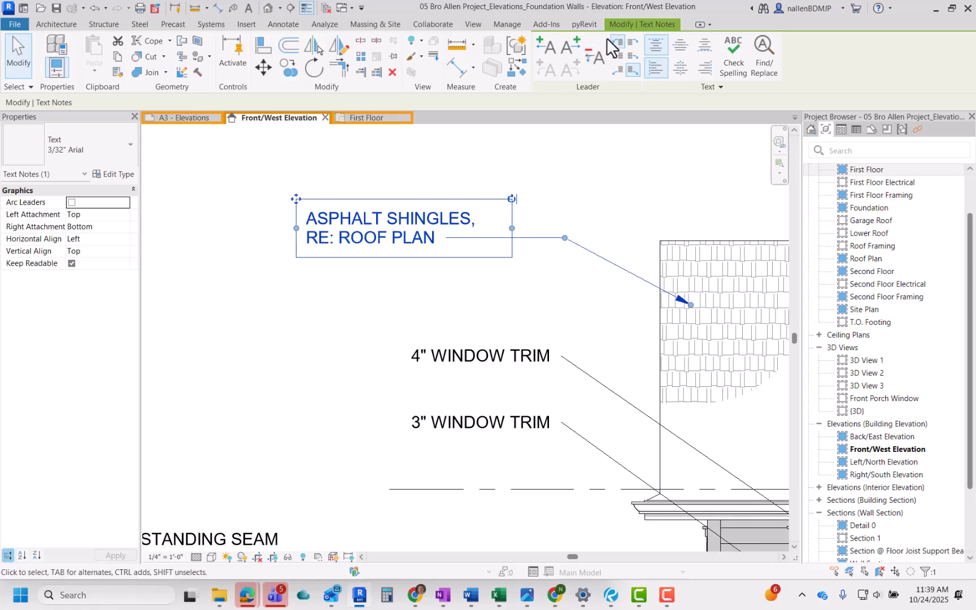
pyautogui.click(633, 42)
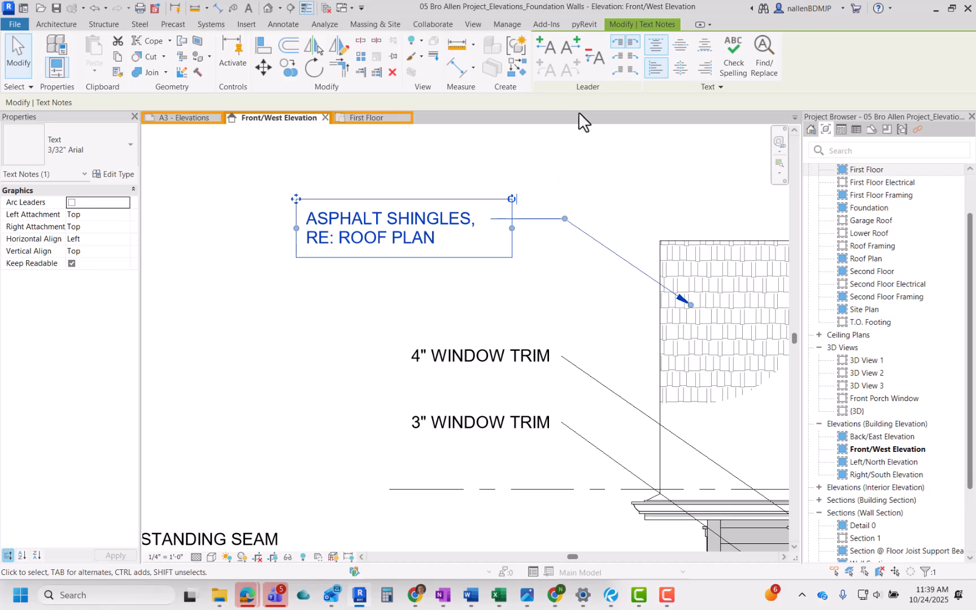
pyautogui.scroll(-3, 526, 311)
pyautogui.click(523, 304)
# Move the asphalt shingles note slightly lower, tighten its text box around the wording and adjust the leader's elbow.
pyautogui.click(427, 252)
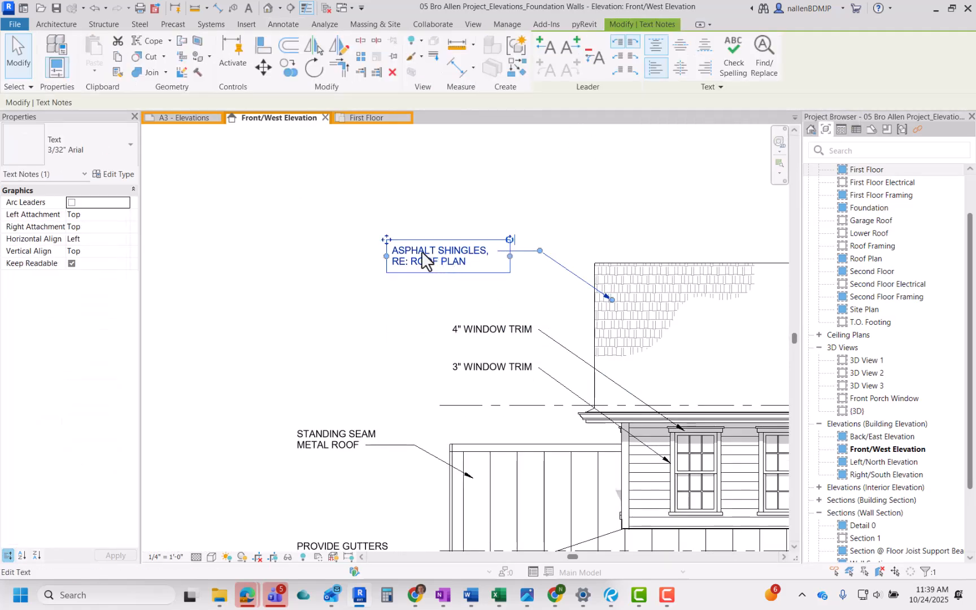
pyautogui.moveTo(388, 243)
pyautogui.mouseDown()
pyautogui.moveTo(379, 266)
pyautogui.moveTo(406, 279)
pyautogui.moveTo(384, 237)
pyautogui.moveTo(393, 253)
pyautogui.mouseUp()
pyautogui.scroll(3, 511, 244)
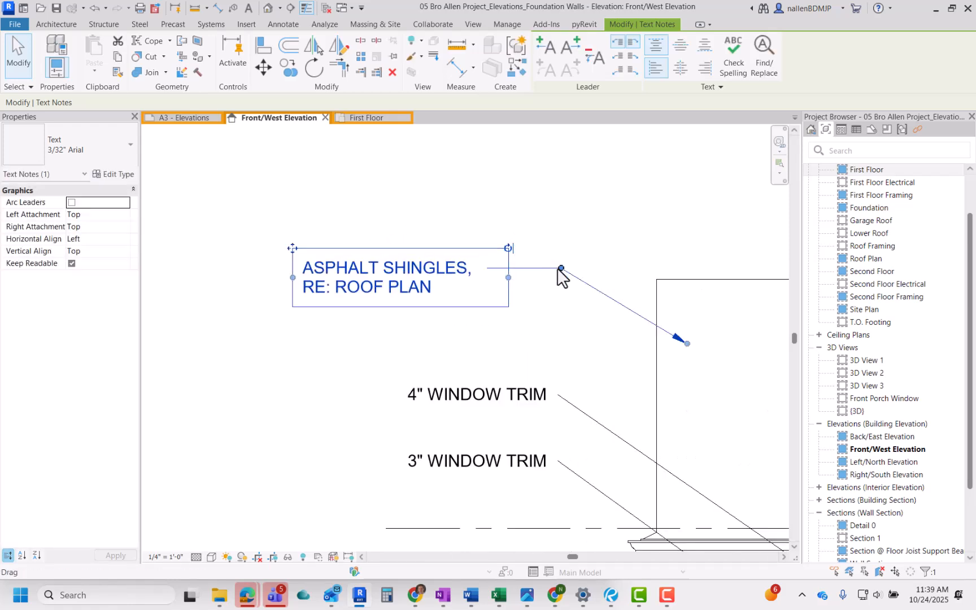
pyautogui.moveTo(562, 269); pyautogui.dragTo(488, 279)
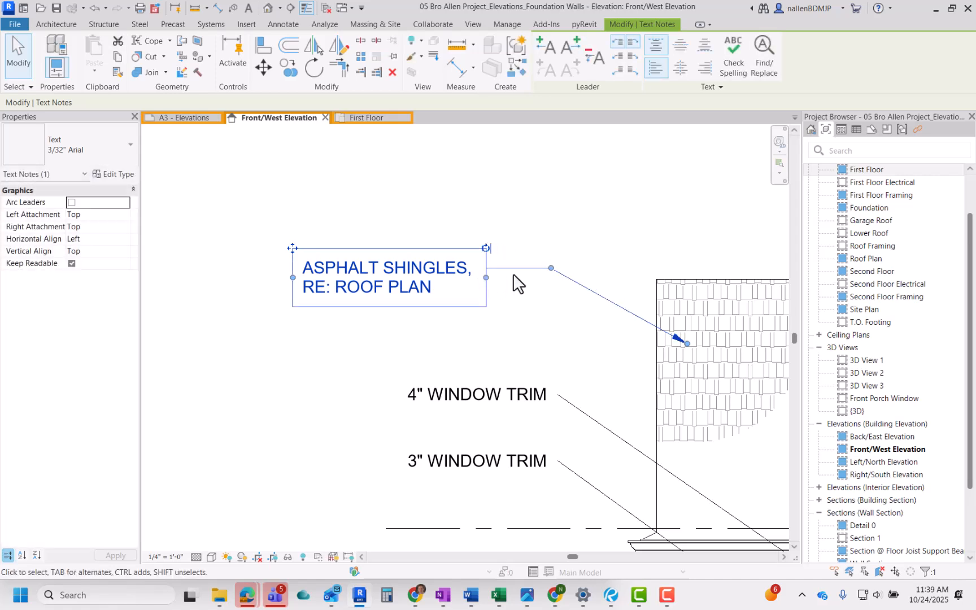
pyautogui.click(439, 322)
pyautogui.scroll(-3, 432, 313)
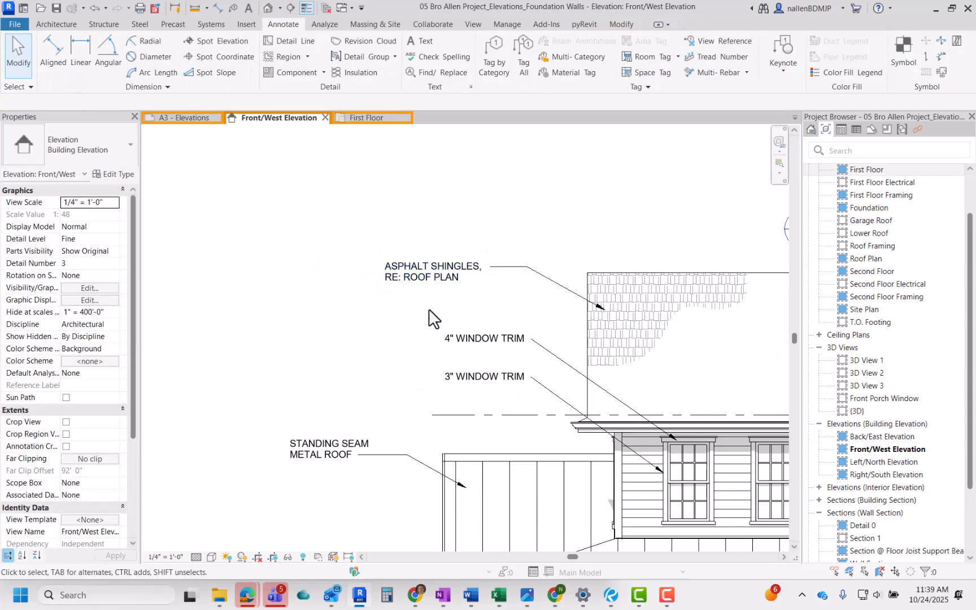
# Try right alignment on the diamond shape window note by the gable, and restore its left alignment.
pyautogui.moveTo(459, 358); pyautogui.dragTo(362, 292, button='middle')
pyautogui.scroll(-2, 330, 284)
pyautogui.moveTo(604, 284); pyautogui.dragTo(388, 292, button='middle')
pyautogui.scroll(4, 576, 256)
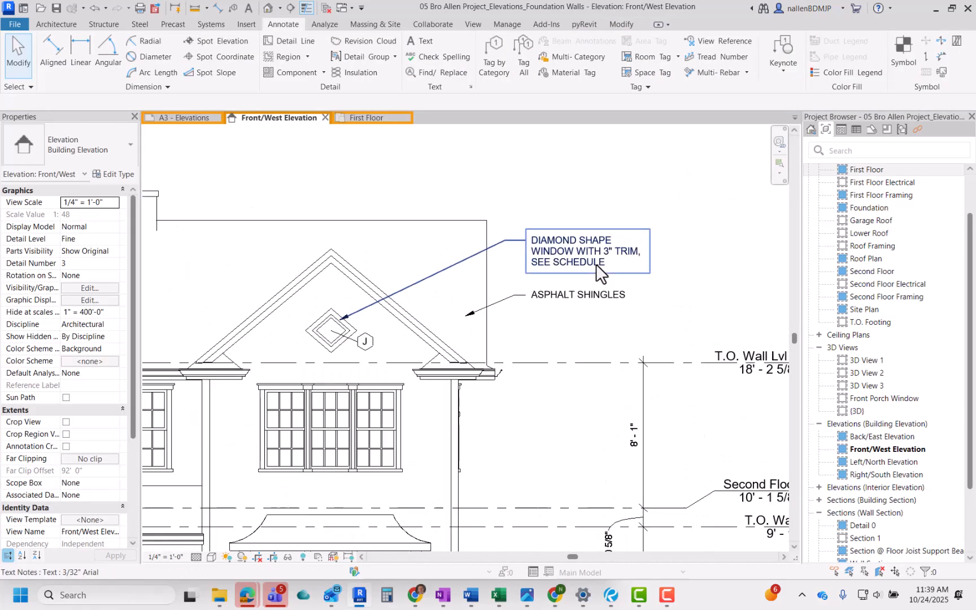
pyautogui.click(580, 273)
pyautogui.scroll(-1, 582, 282)
pyautogui.moveTo(588, 297)
pyautogui.mouseDown(button='middle')
pyautogui.moveTo(576, 331)
pyautogui.moveTo(649, 325)
pyautogui.moveTo(636, 317)
pyautogui.mouseUp(button='middle')
pyautogui.scroll(-1, 636, 316)
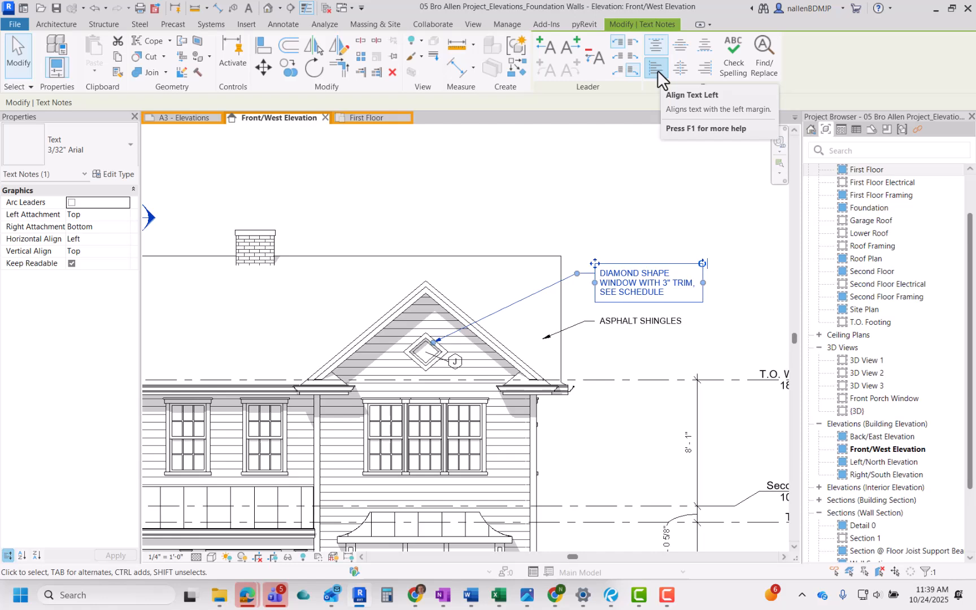
pyautogui.click(707, 68)
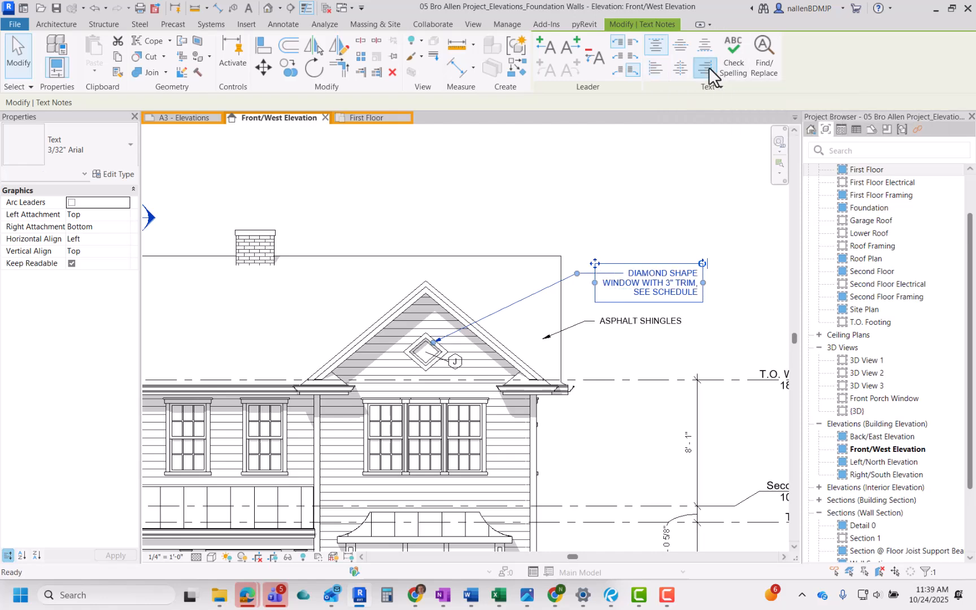
pyautogui.click(657, 69)
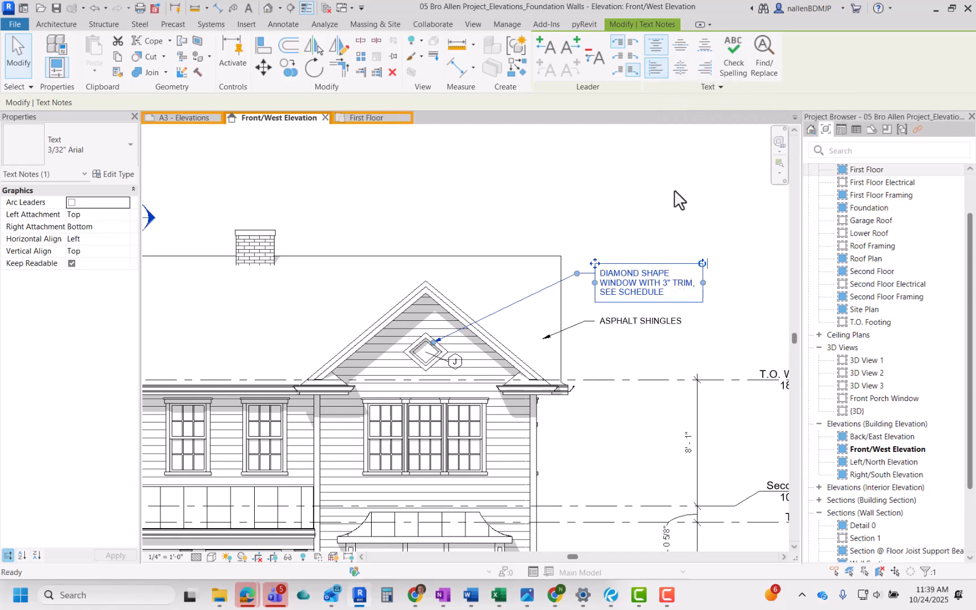
pyautogui.scroll(-3, 615, 280)
pyautogui.moveTo(508, 316); pyautogui.dragTo(597, 319, button='middle')
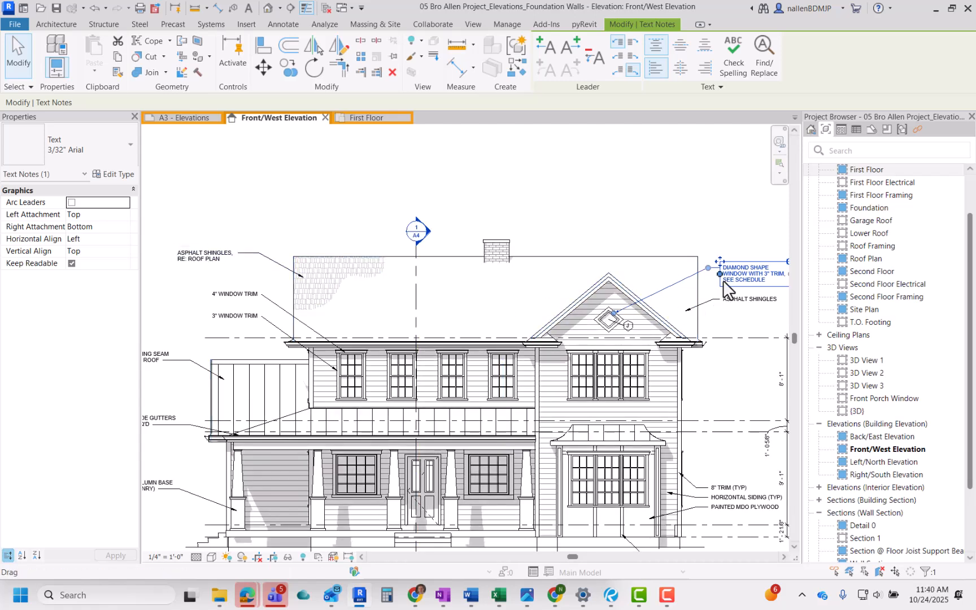
pyautogui.moveTo(756, 310); pyautogui.dragTo(669, 320, button='middle')
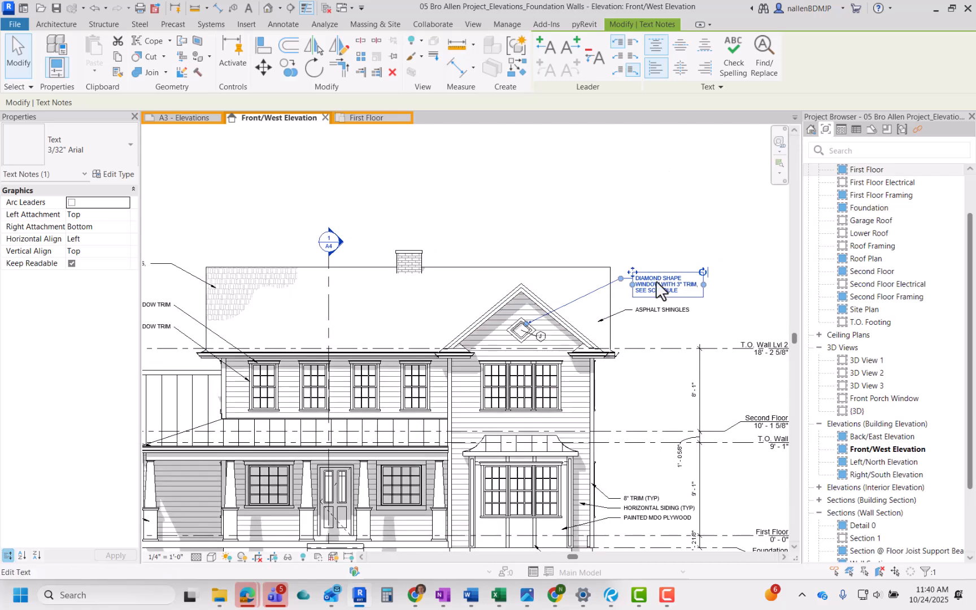
# Try the middle and bottom left leader attachments on the diamond shape window note, and return it to Top.
pyautogui.scroll(2, 656, 280)
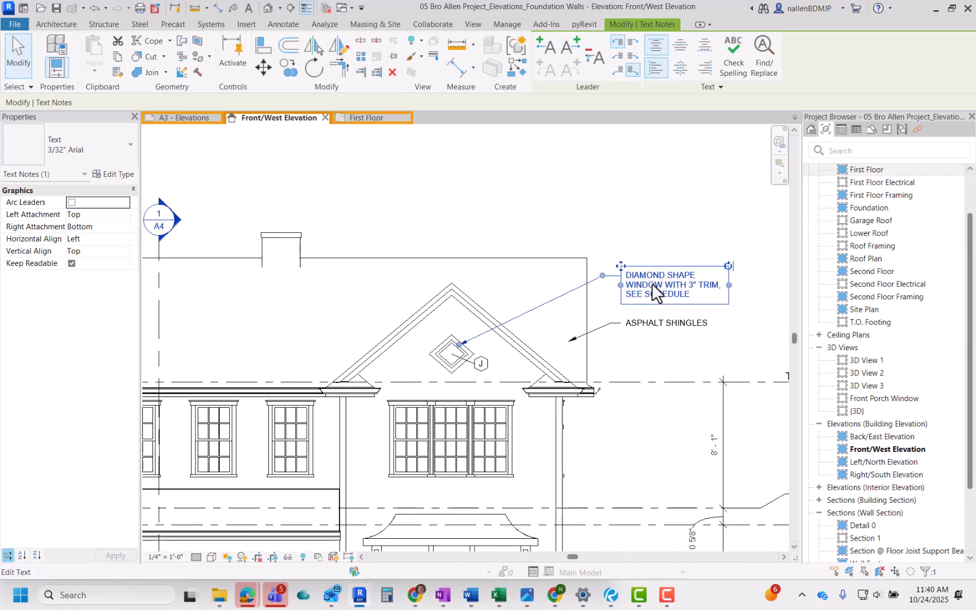
pyautogui.click(618, 58)
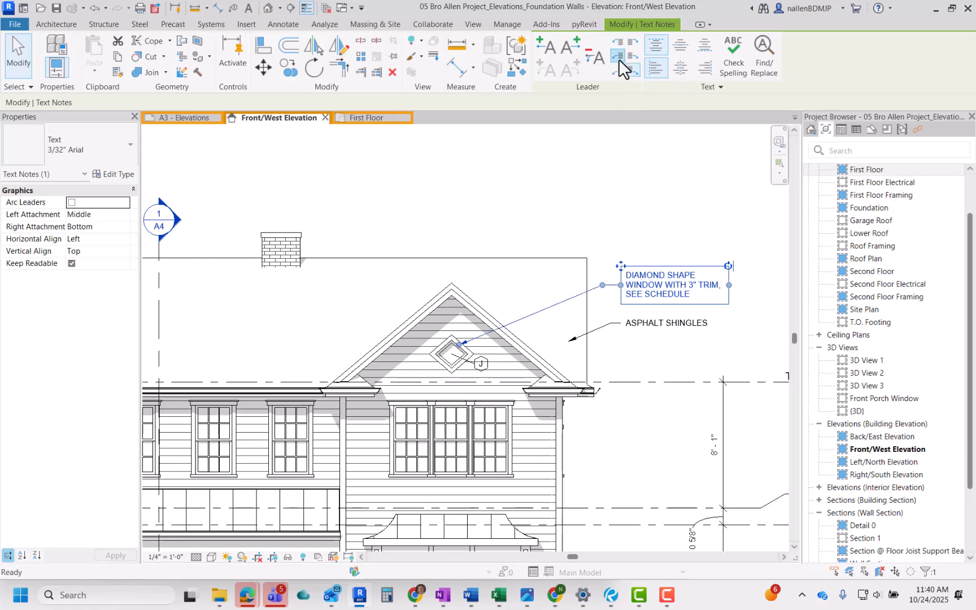
pyautogui.click(618, 72)
pyautogui.click(618, 44)
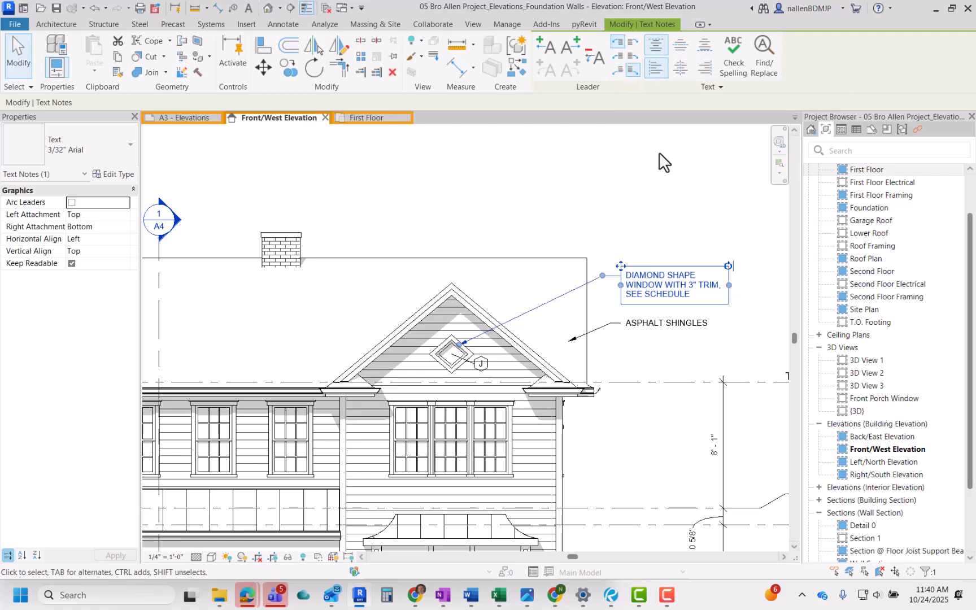
pyautogui.click(662, 222)
# Move the leader elbow of the 4" window trim note level with its text so a short horizontal landing leads out.
pyautogui.scroll(2, 612, 285)
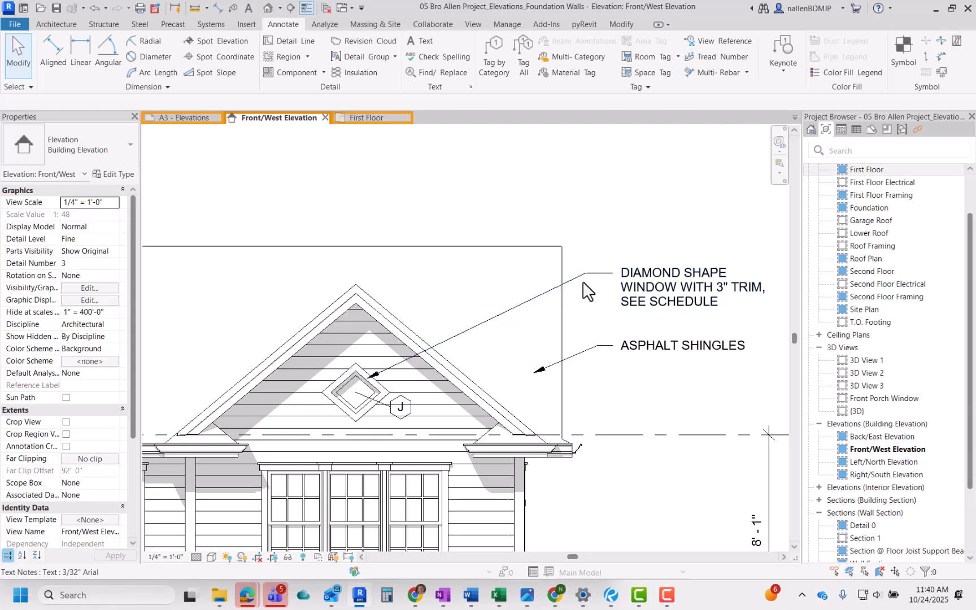
pyautogui.scroll(-2, 622, 268)
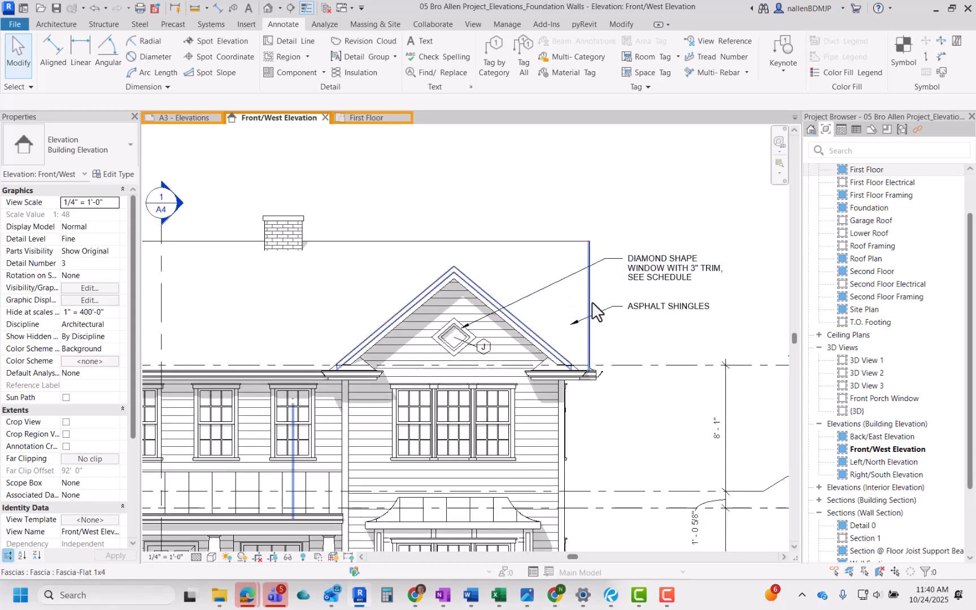
pyautogui.moveTo(616, 316); pyautogui.dragTo(808, 306, button='middle')
pyautogui.moveTo(364, 344); pyautogui.dragTo(624, 334, button='middle')
pyautogui.scroll(3, 361, 272)
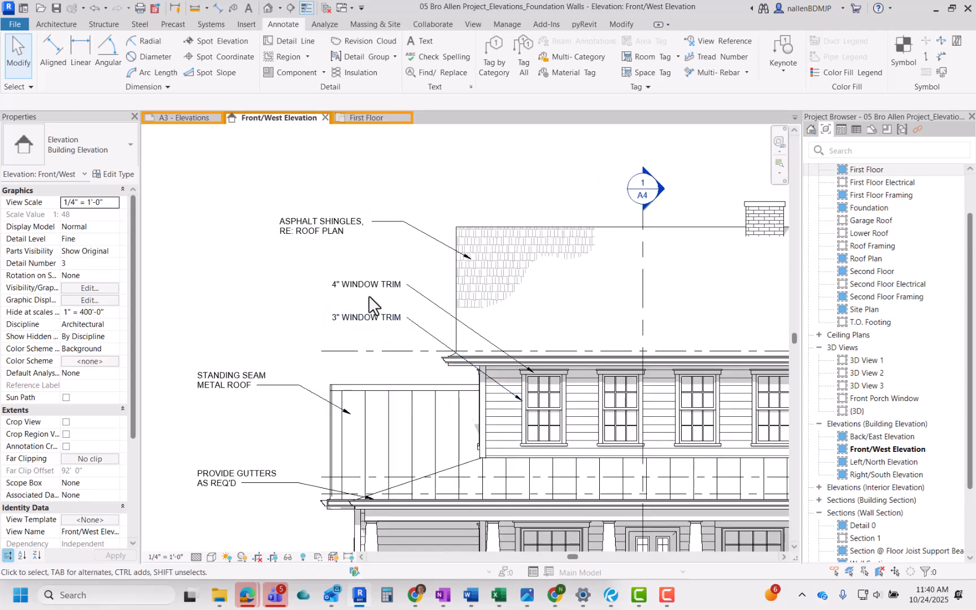
pyautogui.click(376, 281)
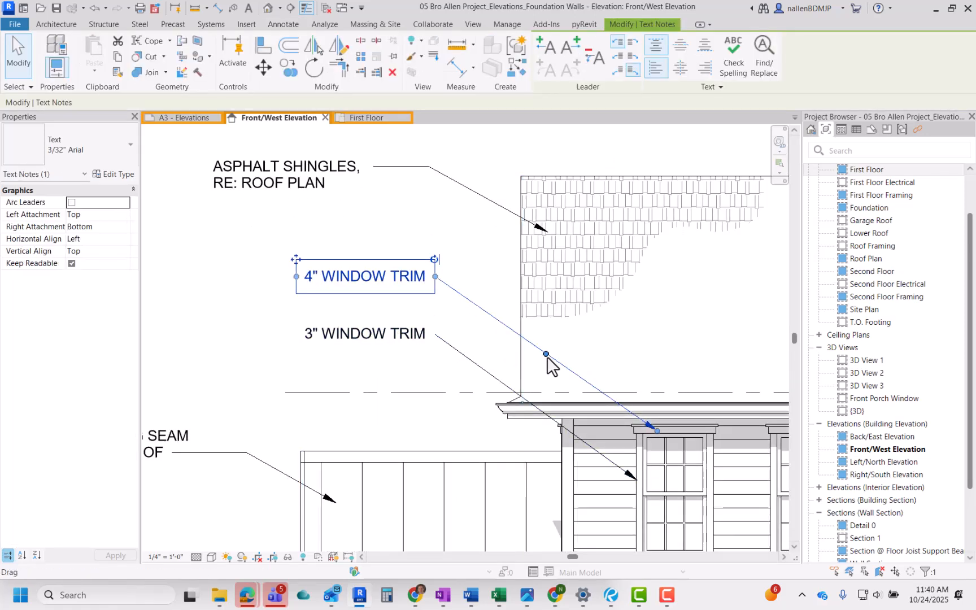
pyautogui.moveTo(547, 358); pyautogui.dragTo(480, 279)
# Give the 3" window trim note's leader a matching horizontal landing, with its elbow directly below the 4" trim note's elbow.
pyautogui.scroll(-2, 424, 319)
pyautogui.click(445, 342)
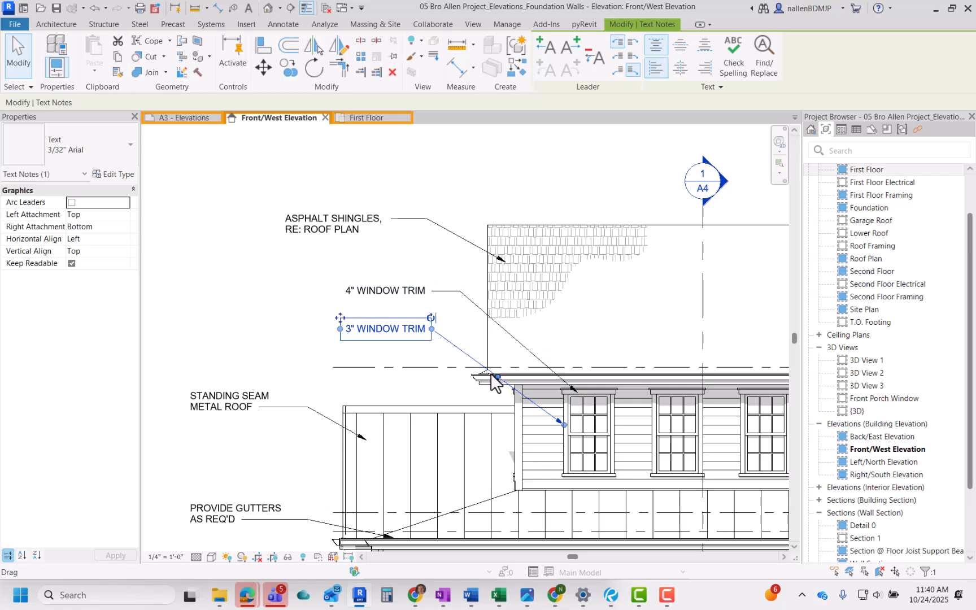
pyautogui.moveTo(495, 382)
pyautogui.mouseDown()
pyautogui.moveTo(462, 334)
pyautogui.moveTo(444, 338)
pyautogui.moveTo(459, 333)
pyautogui.mouseUp()
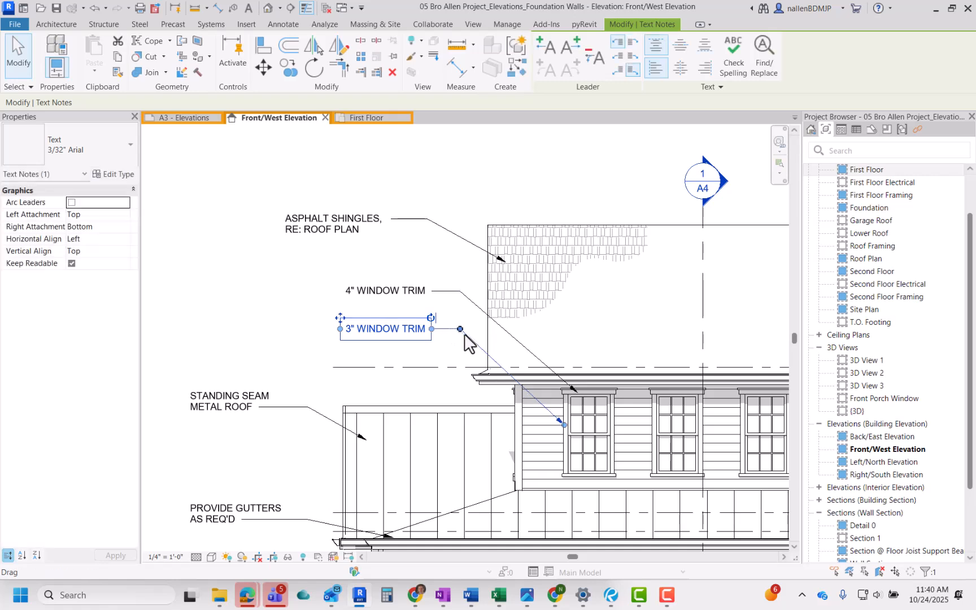
pyautogui.click(442, 266)
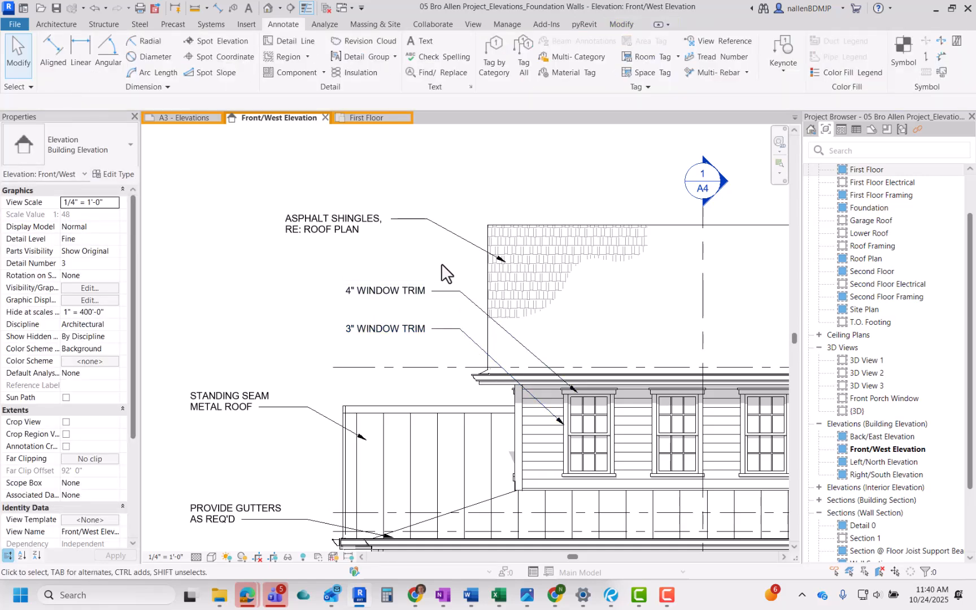
# Align the left edges of the asphalt shingles, 4" and 3" window trim notes and distribute them evenly in the vertical direction.
pyautogui.scroll(-2, 444, 298)
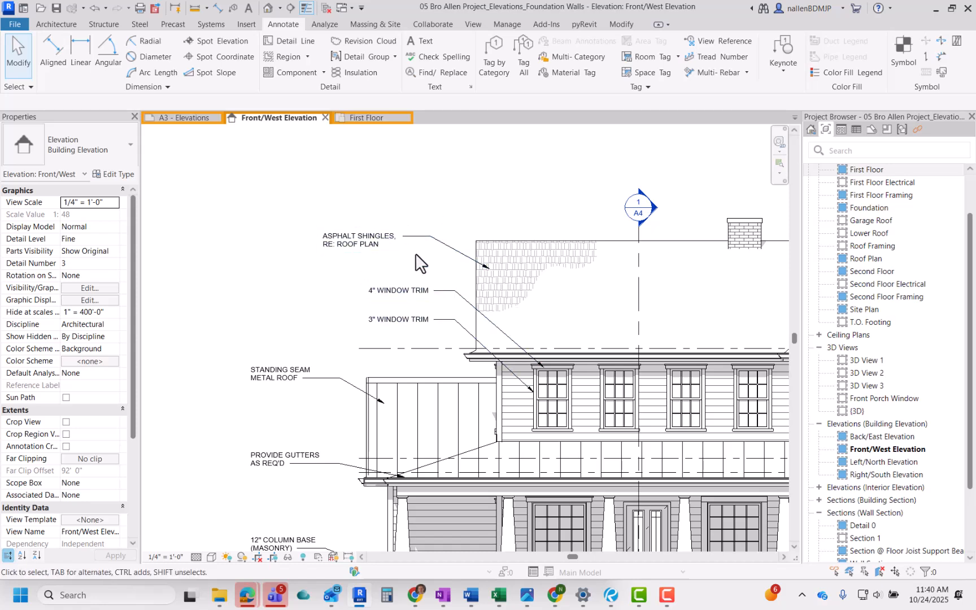
pyautogui.moveTo(430, 217); pyautogui.dragTo(314, 334)
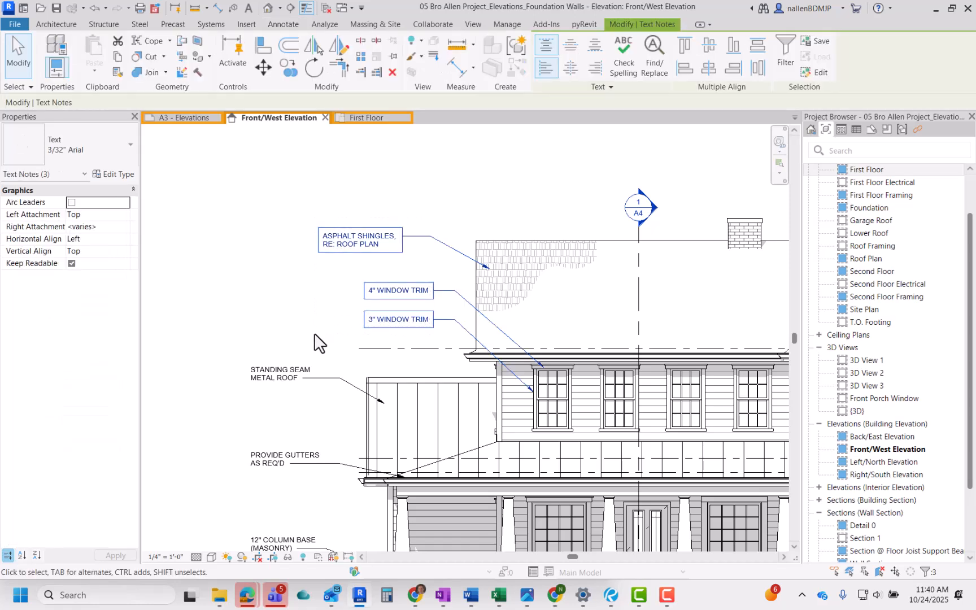
pyautogui.click(683, 69)
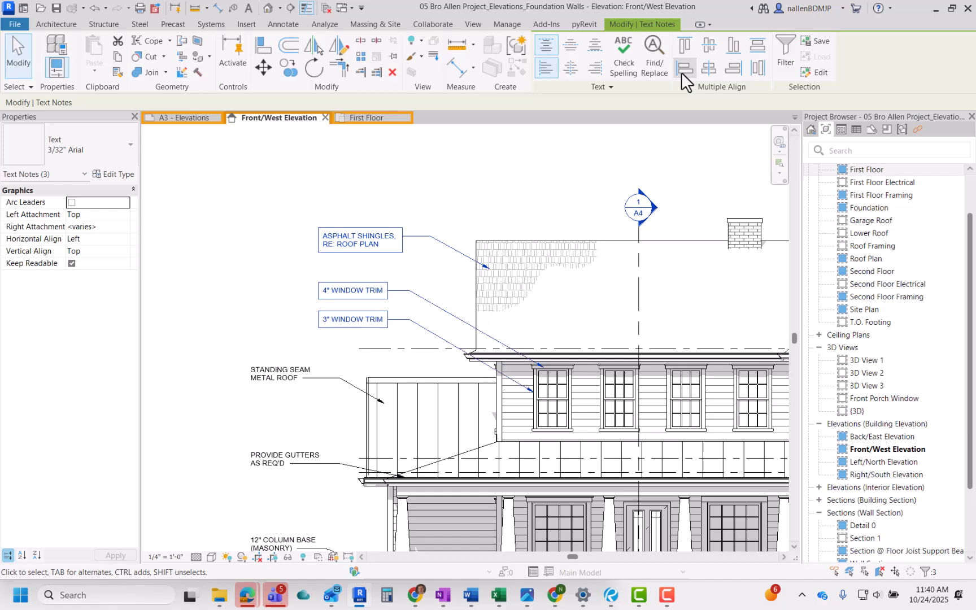
pyautogui.click(760, 48)
pyautogui.click(407, 331)
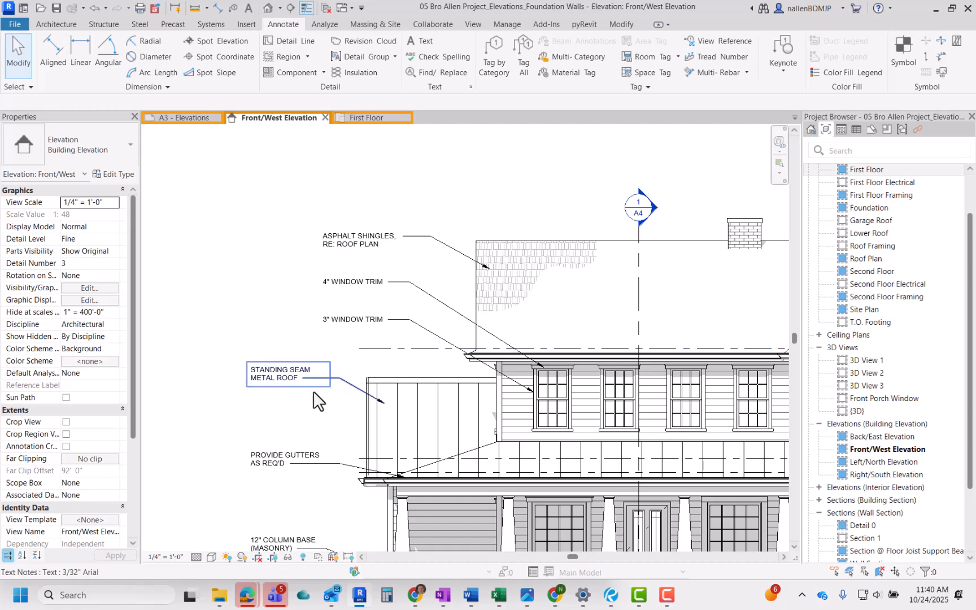
# Extend the horizontal landings of both window trim leaders so their elbows line up below the asphalt shingles note's elbow.
pyautogui.scroll(3, 390, 328)
pyautogui.click(417, 273)
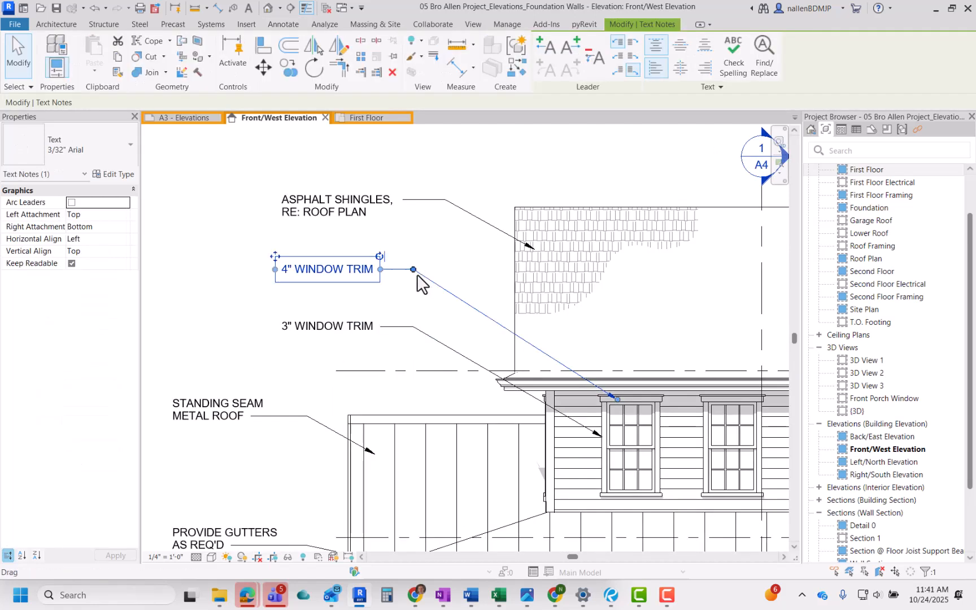
pyautogui.moveTo(415, 273); pyautogui.dragTo(445, 270)
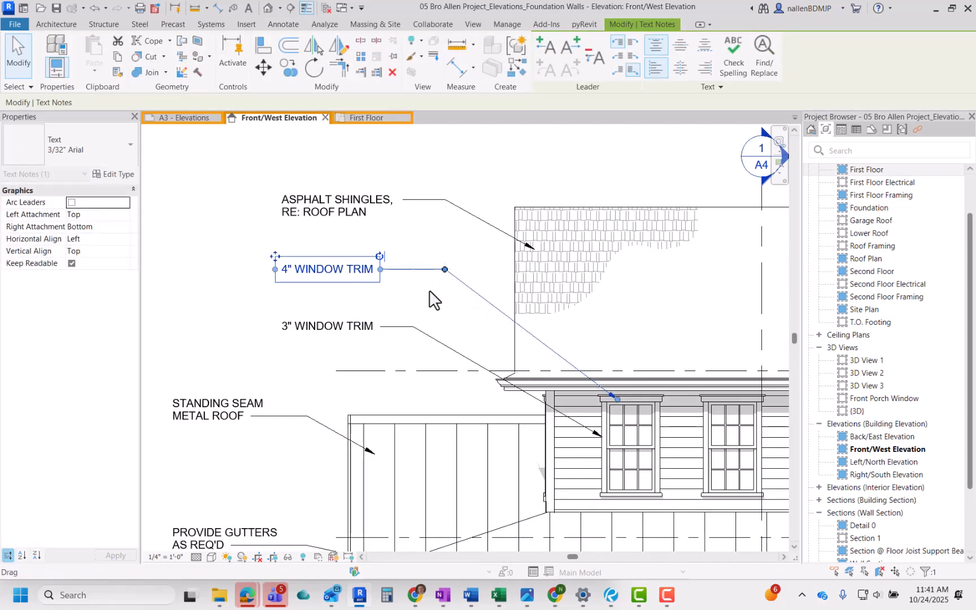
pyautogui.click(415, 328)
pyautogui.moveTo(415, 327); pyautogui.dragTo(445, 327)
pyautogui.scroll(-2, 394, 292)
pyautogui.scroll(-3, 409, 315)
pyautogui.press('Escape')
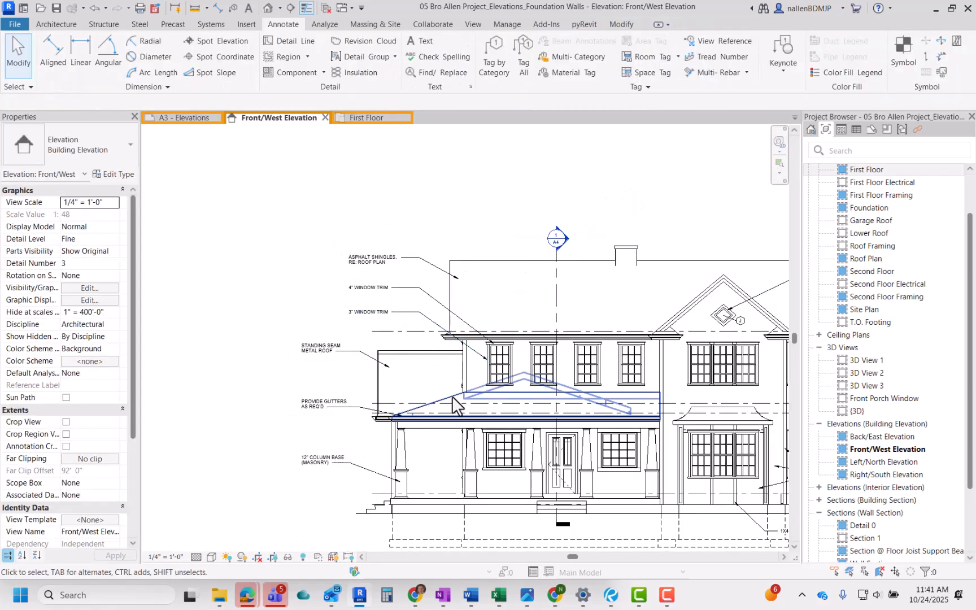
# Examine the alignment and spacing of the standing seam metal roof, gutters and 12" column base notes as one selection.
pyautogui.moveTo(473, 417); pyautogui.dragTo(469, 381, button='middle')
pyautogui.scroll(4, 366, 291)
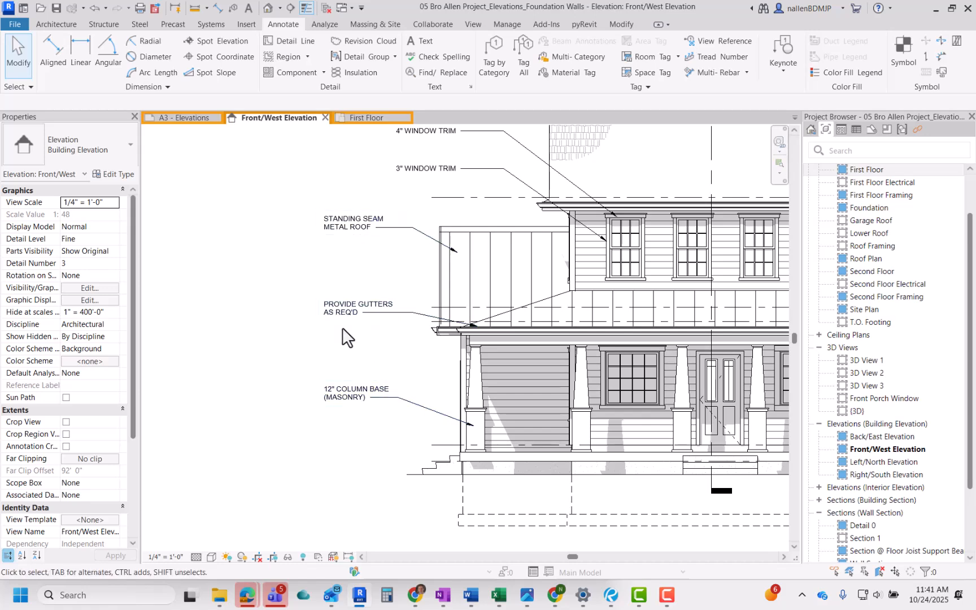
pyautogui.moveTo(366, 238); pyautogui.dragTo(342, 342, button='middle')
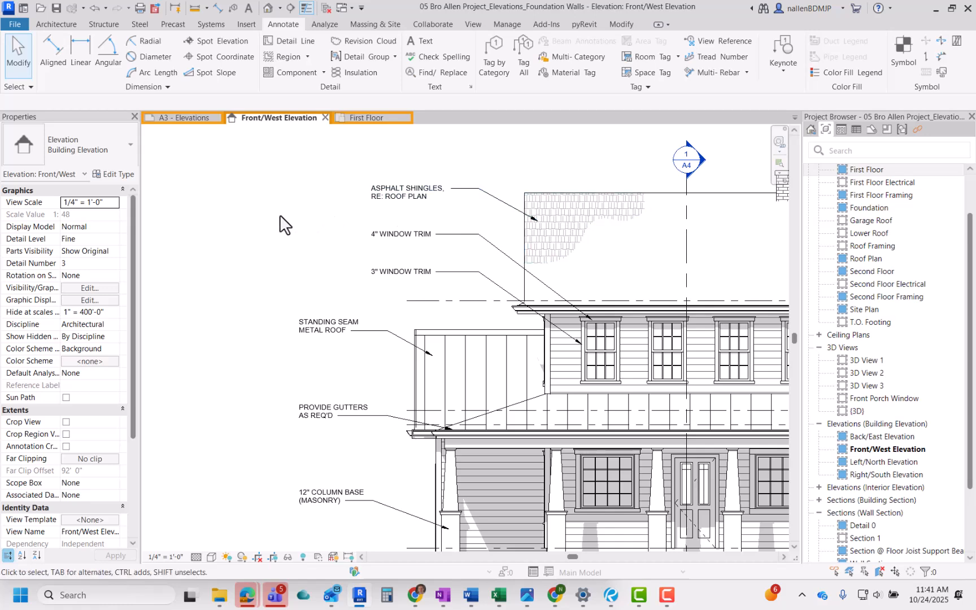
pyautogui.scroll(-1, 299, 217)
pyautogui.moveTo(364, 405); pyautogui.dragTo(387, 352, button='middle')
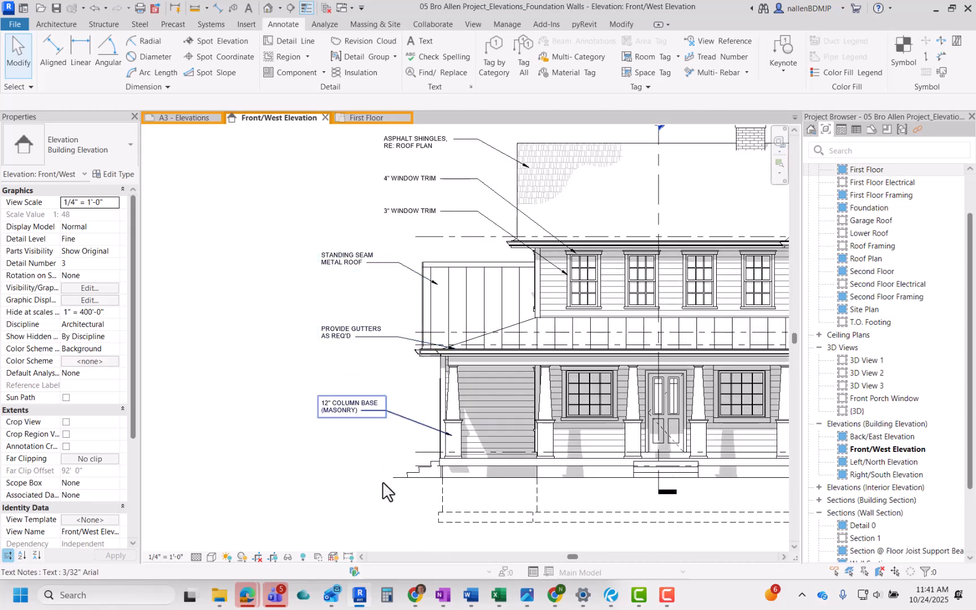
pyautogui.moveTo(368, 460); pyautogui.dragTo(295, 257)
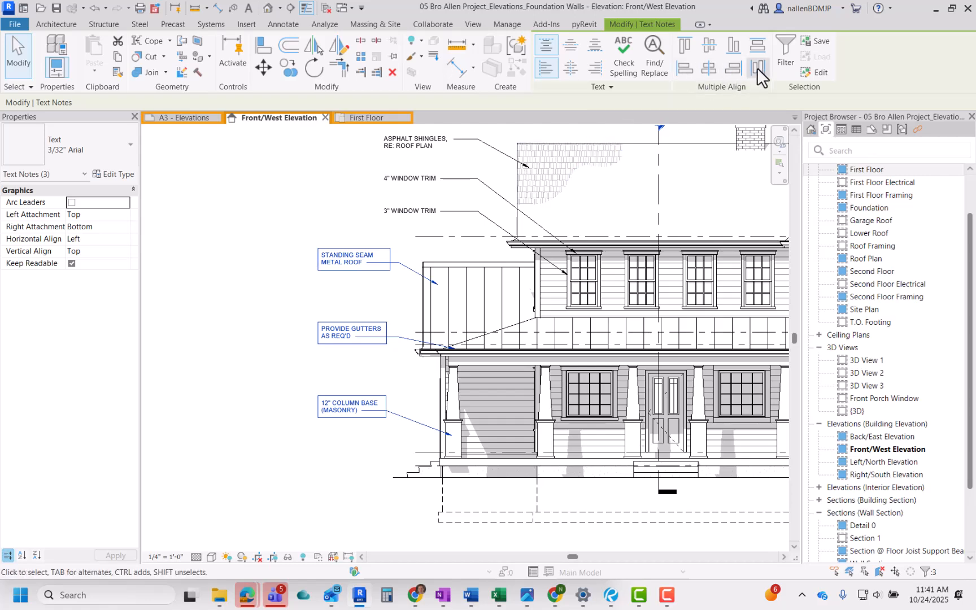
pyautogui.scroll(-2, 419, 346)
pyautogui.press('Escape')
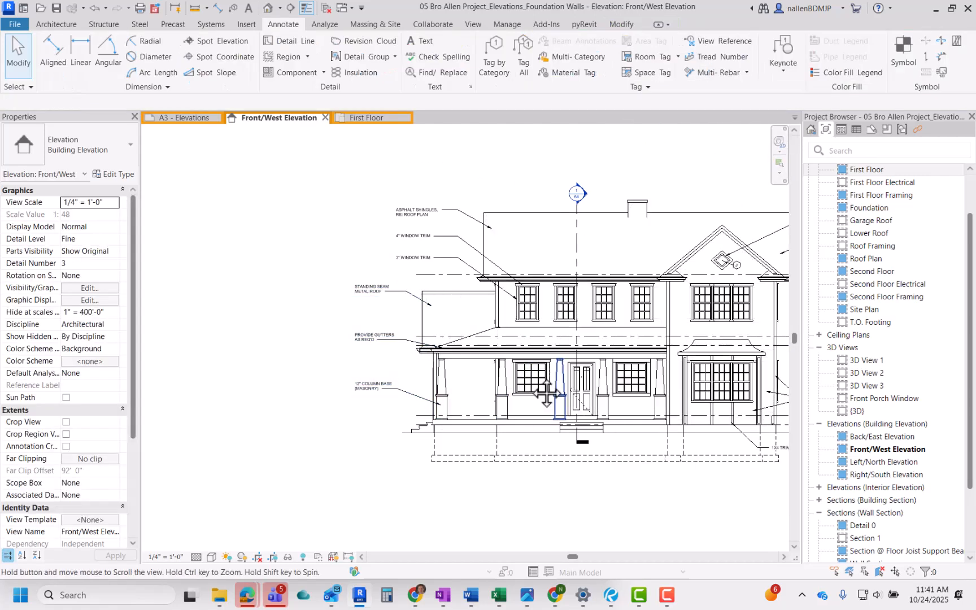
# Try aligning the diamond shape window and asphalt shingles notes beside the gable to their top edge, and undo it.
pyautogui.moveTo(548, 399); pyautogui.dragTo(263, 404, button='middle')
pyautogui.scroll(3, 537, 248)
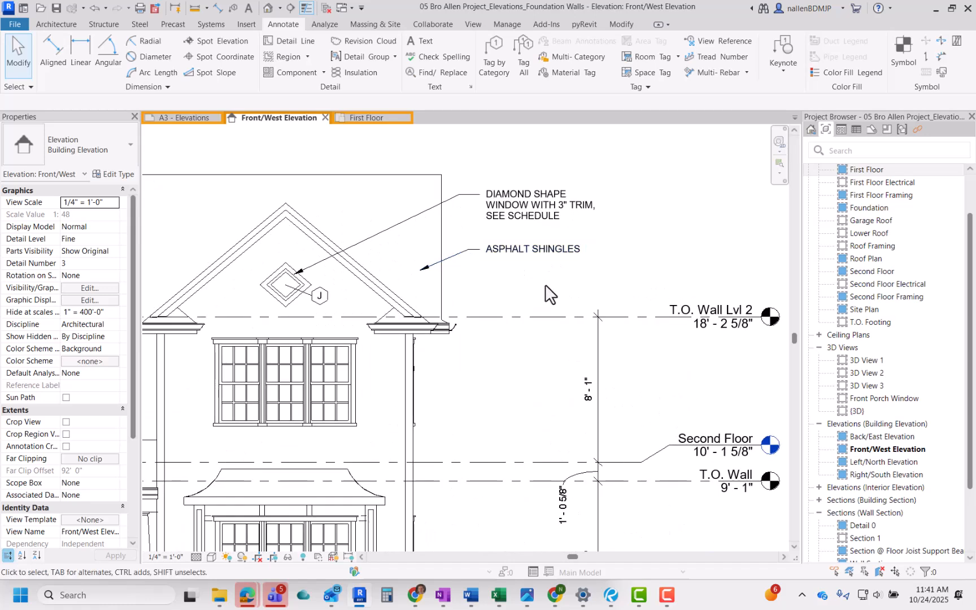
pyautogui.moveTo(564, 284); pyautogui.dragTo(502, 186)
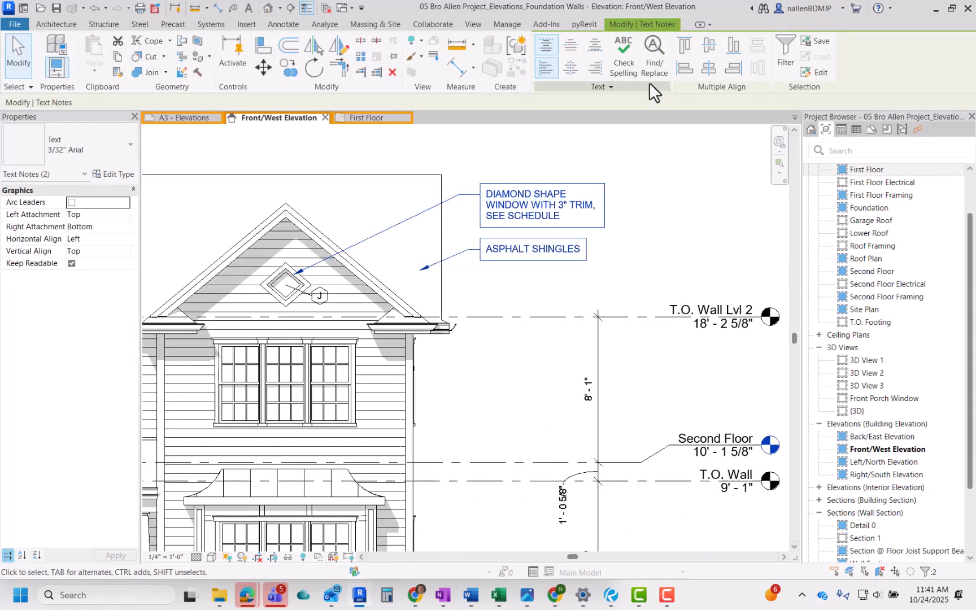
pyautogui.click(690, 43)
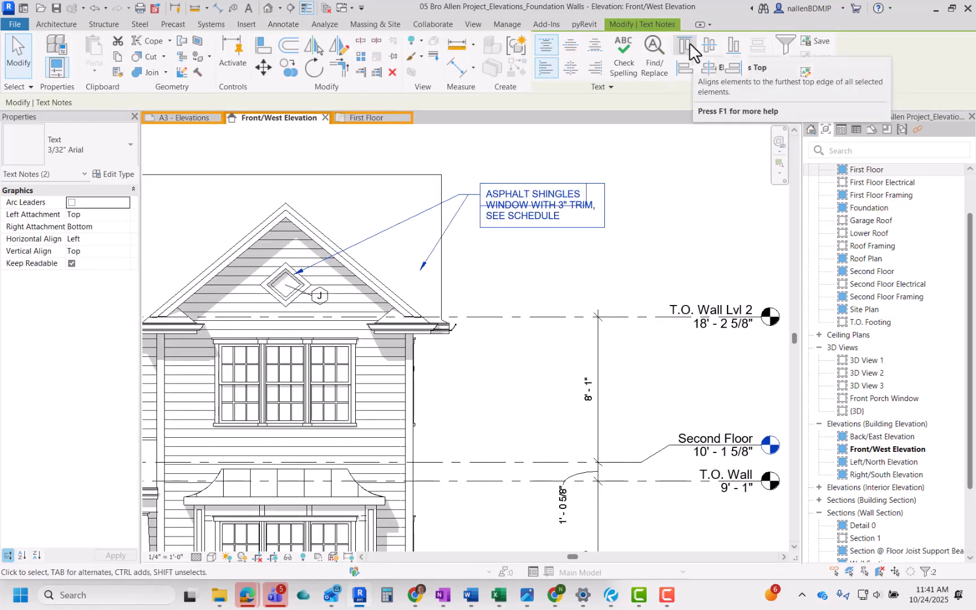
pyautogui.hotkey('ctrl', 'z')
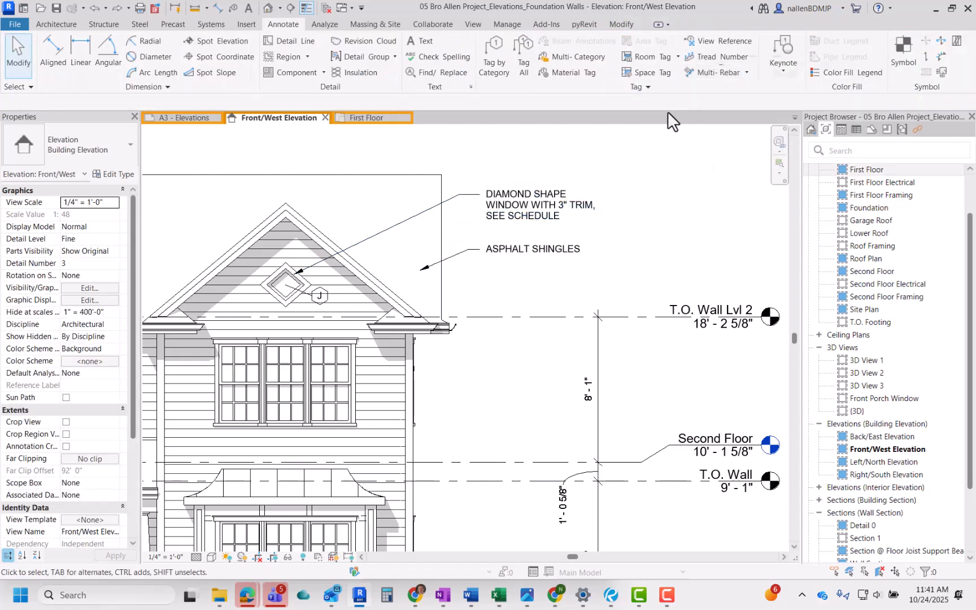
pyautogui.moveTo(530, 285); pyautogui.dragTo(494, 189)
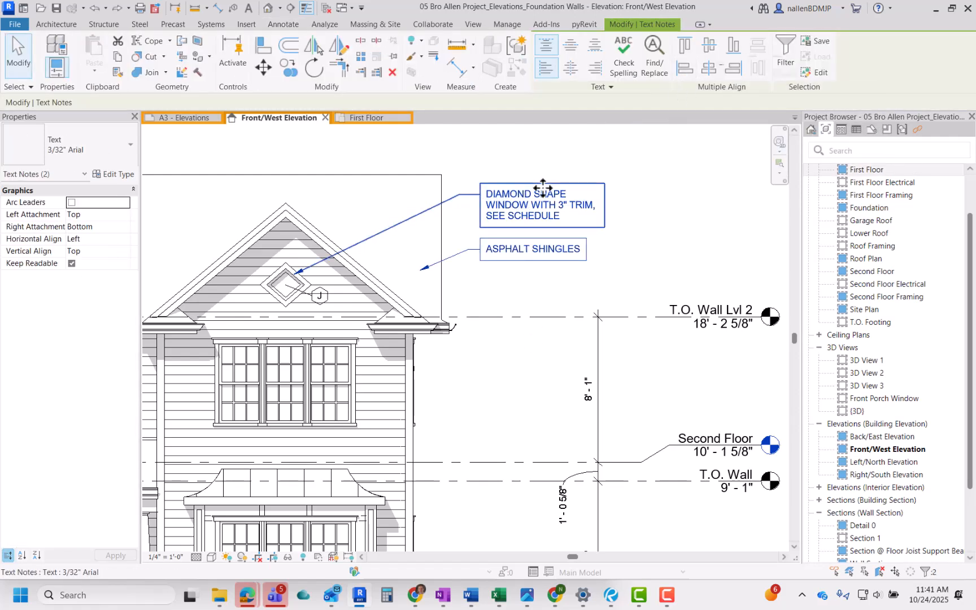
pyautogui.scroll(-4, 543, 188)
pyautogui.moveTo(513, 334); pyautogui.dragTo(533, 242, button='middle')
pyautogui.click(527, 305)
# Try moving the 8" trim and horizontal siding notes outside the vertical dimension string at uneven heights, and undo both moves.
pyautogui.scroll(4, 529, 340)
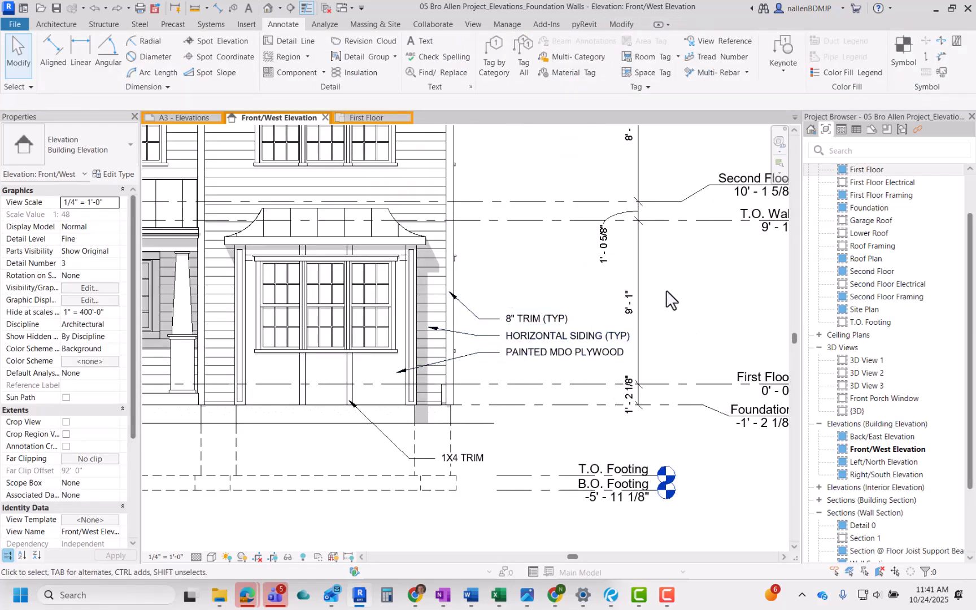
pyautogui.moveTo(666, 291); pyautogui.dragTo(631, 378, button='middle')
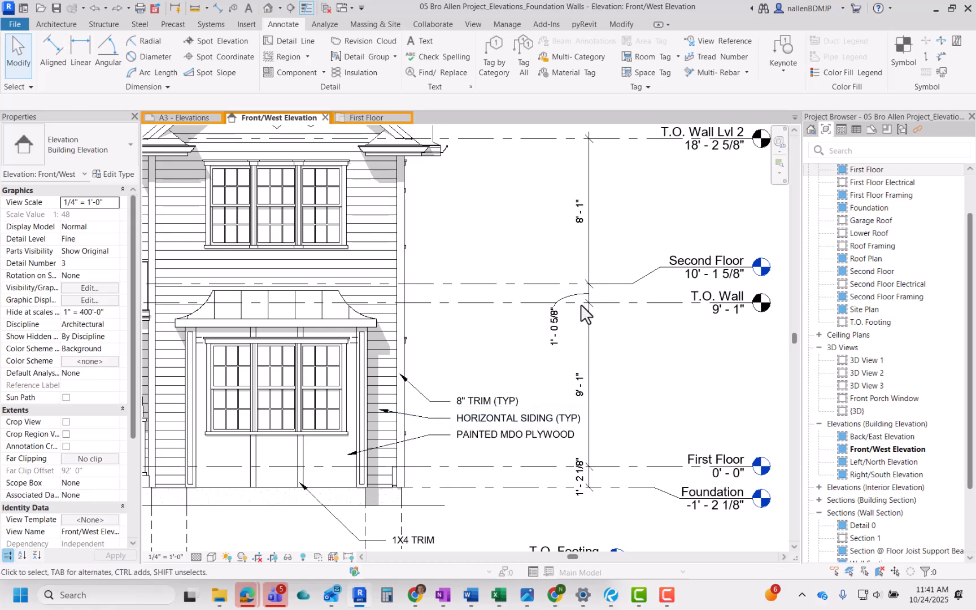
pyautogui.scroll(-1, 584, 192)
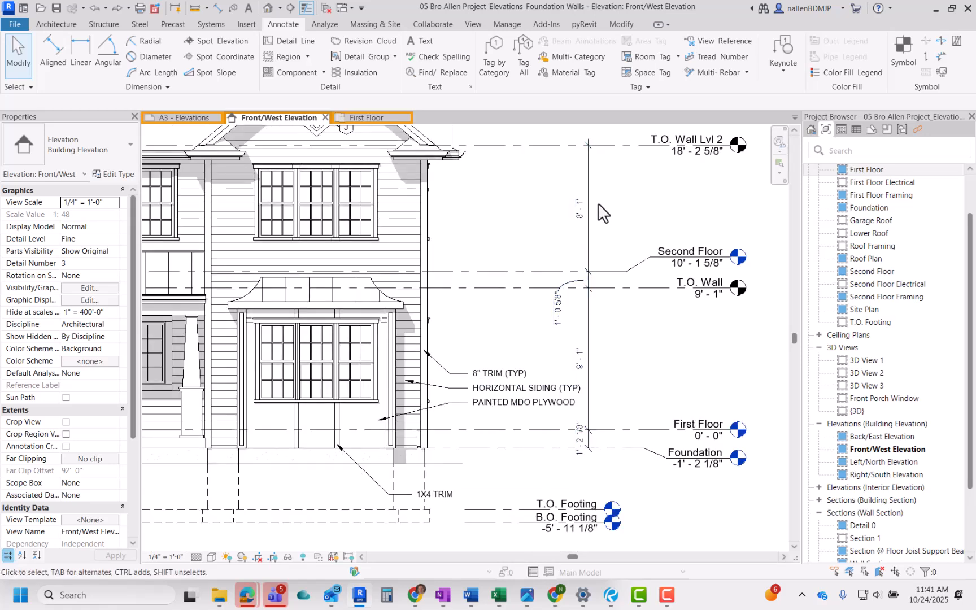
pyautogui.moveTo(588, 233); pyautogui.dragTo(497, 250)
pyautogui.scroll(2, 523, 370)
pyautogui.click(521, 394)
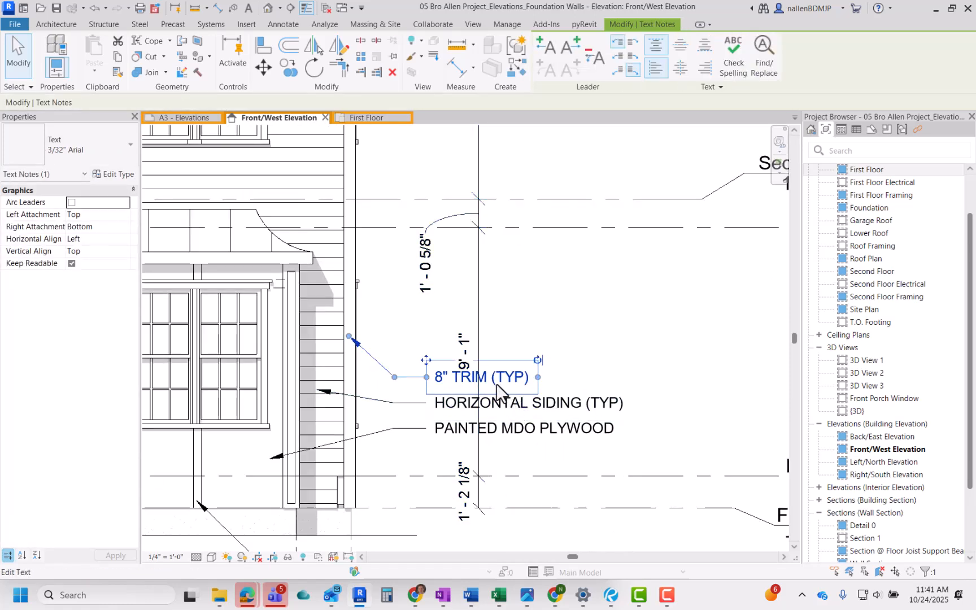
pyautogui.moveTo(430, 373)
pyautogui.mouseDown()
pyautogui.moveTo(560, 338)
pyautogui.moveTo(554, 280)
pyautogui.mouseUp()
pyautogui.click(508, 348)
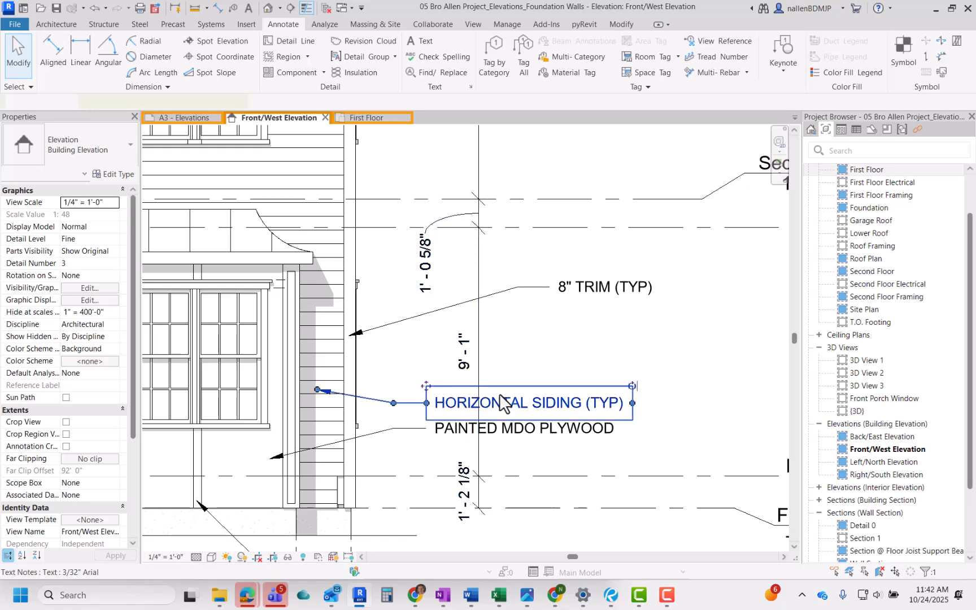
pyautogui.moveTo(435, 394); pyautogui.dragTo(558, 386)
pyautogui.click(483, 363)
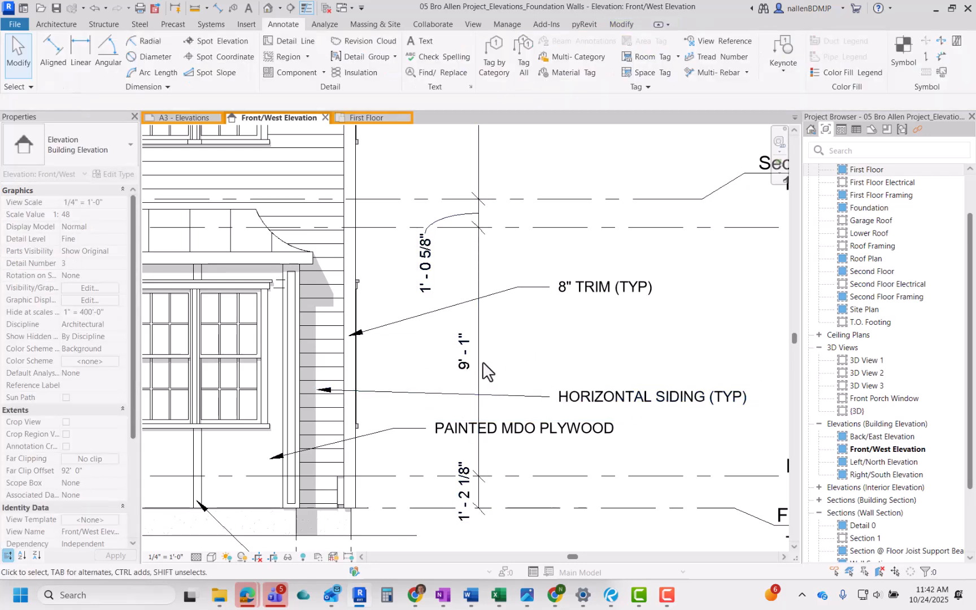
pyautogui.scroll(-3, 484, 363)
pyautogui.hotkey('ctrl', 'z')
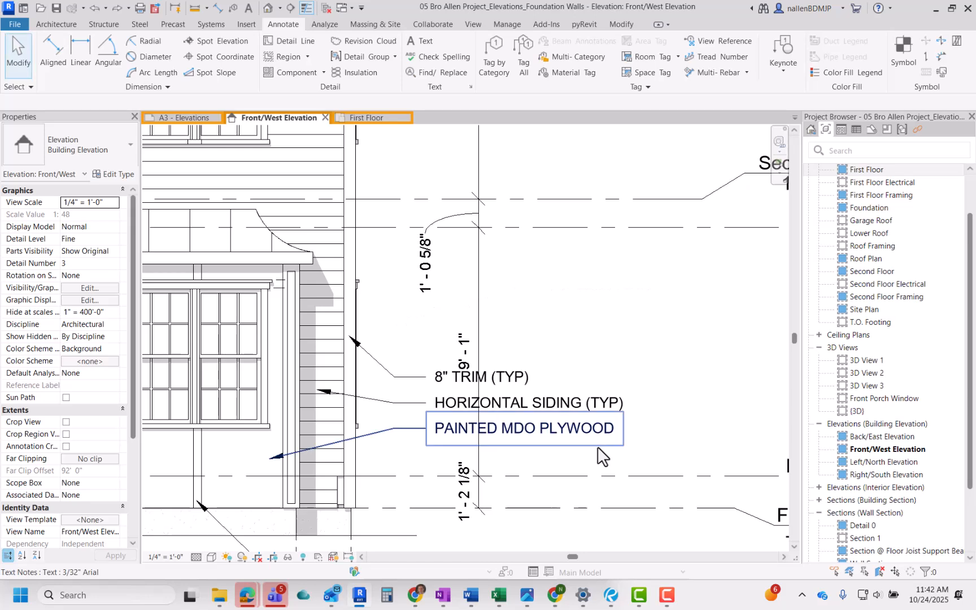
# Pull the aligned level heads from T.O. Wall Lvl 2 down to Foundation inward, closer to the vertical dimension string.
pyautogui.scroll(-3, 601, 453)
pyautogui.moveTo(611, 386); pyautogui.dragTo(584, 464, button='middle')
pyautogui.click(495, 238)
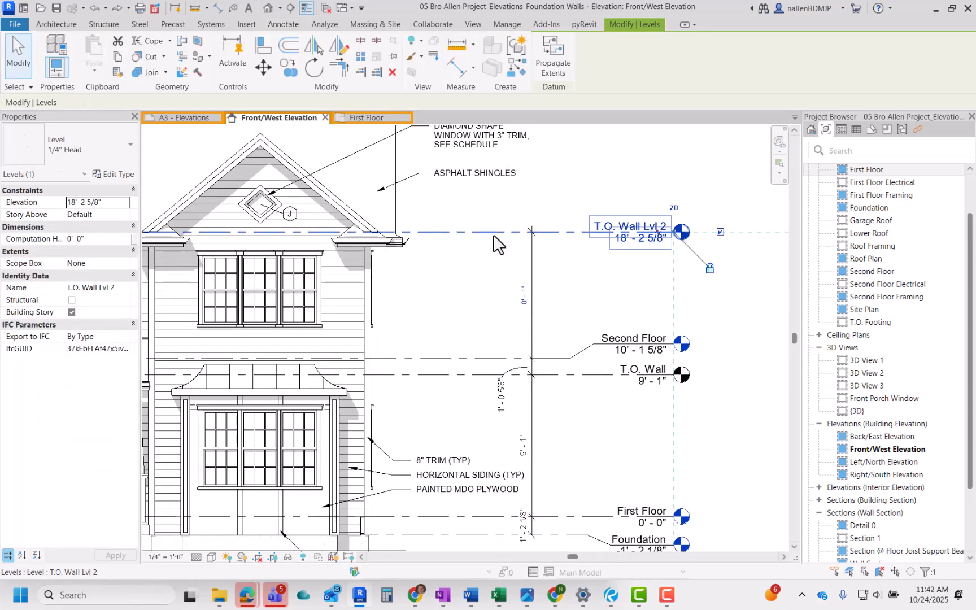
pyautogui.moveTo(678, 240); pyautogui.dragTo(651, 239)
pyautogui.moveTo(609, 392); pyautogui.dragTo(609, 384, button='middle')
pyautogui.scroll(3, 609, 385)
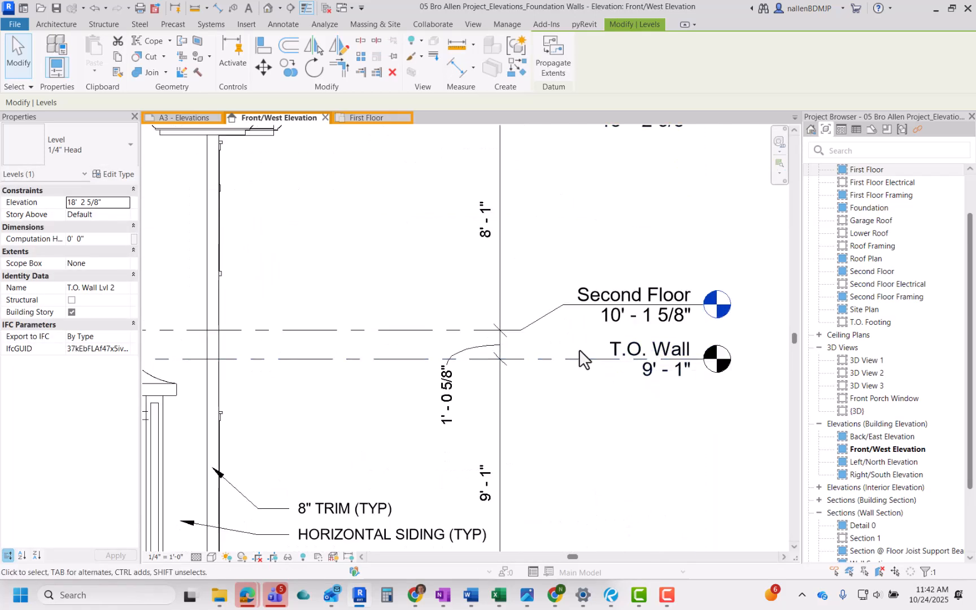
pyautogui.press('Escape')
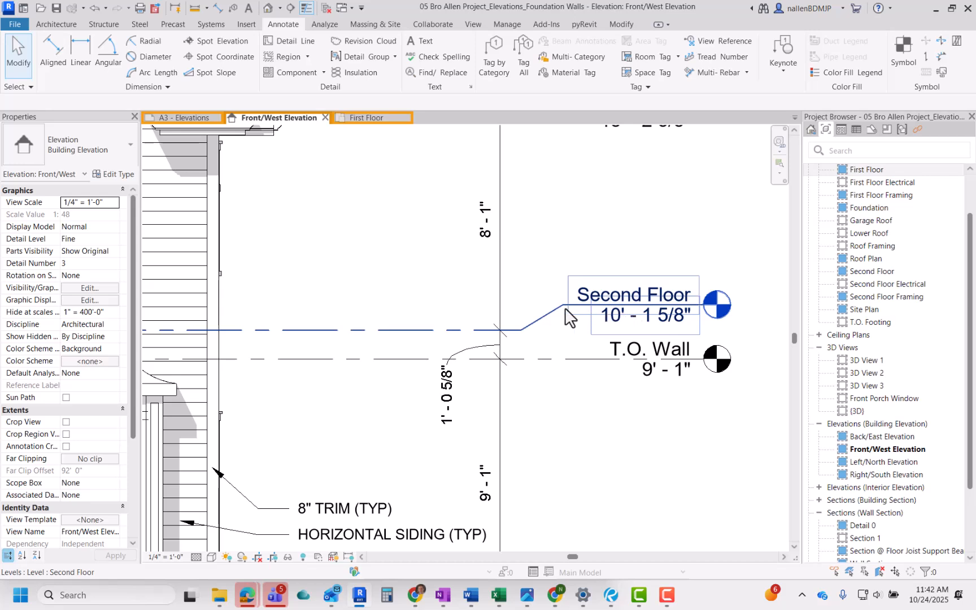
# Collapse the elbow of the Second Floor level so its head sits straight on the level line.
pyautogui.scroll(-3, 541, 339)
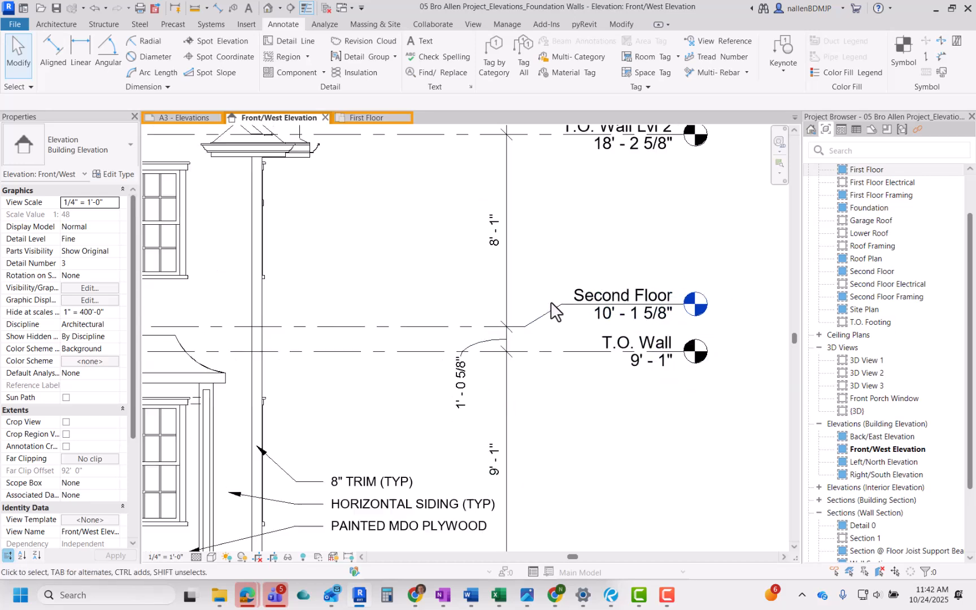
pyautogui.moveTo(607, 399); pyautogui.dragTo(602, 334, button='middle')
pyautogui.moveTo(585, 279); pyautogui.dragTo(578, 349, button='middle')
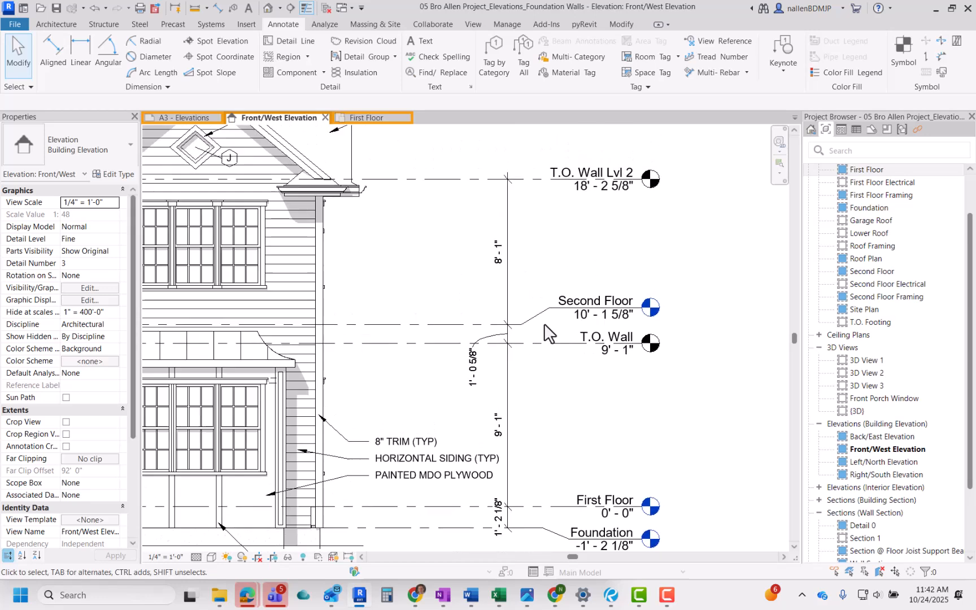
pyautogui.scroll(2, 539, 317)
pyautogui.click(554, 308)
pyautogui.moveTo(558, 298); pyautogui.dragTo(561, 338)
pyautogui.click(580, 443)
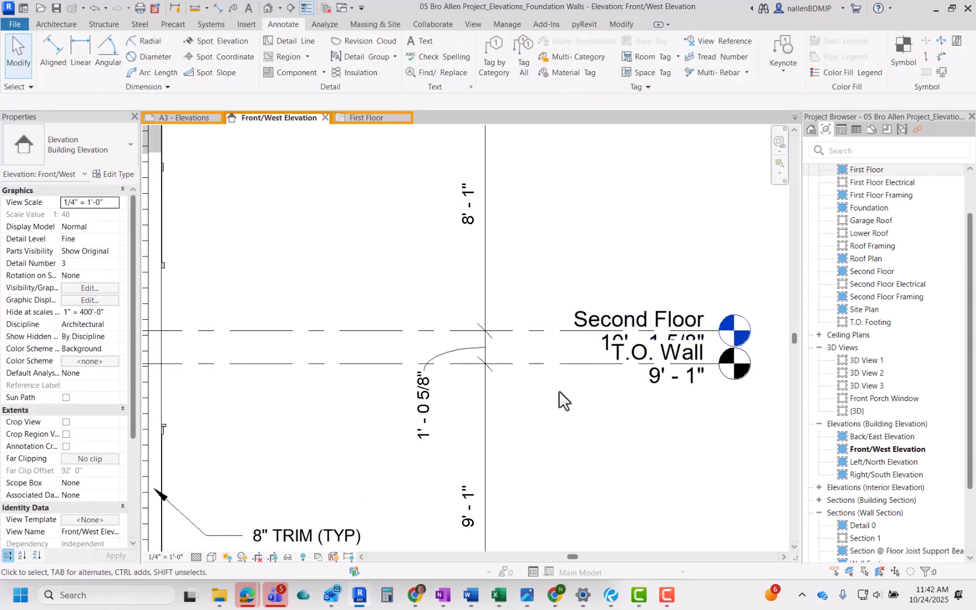
# Add an elbow to the Second Floor level and raise its head above the T.O. Wall label with a vertical leg.
pyautogui.click(559, 333)
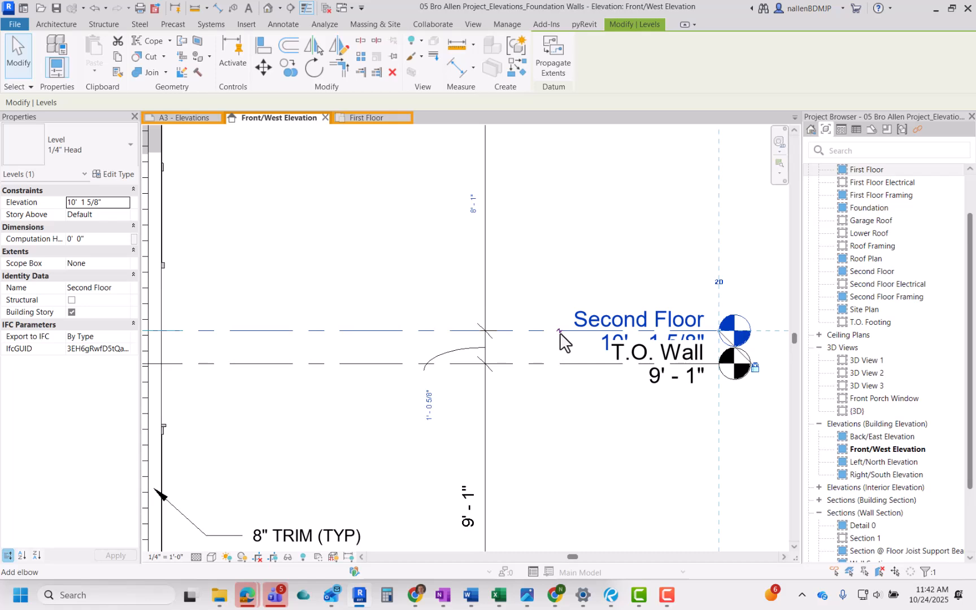
pyautogui.click(560, 333)
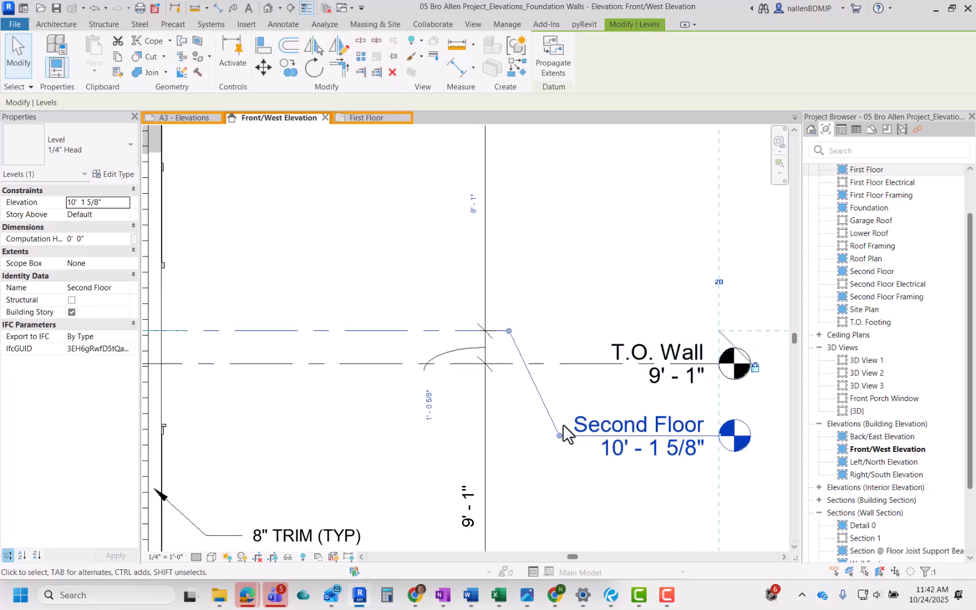
pyautogui.moveTo(560, 436)
pyautogui.mouseDown()
pyautogui.moveTo(554, 272)
pyautogui.moveTo(549, 285)
pyautogui.moveTo(504, 286)
pyautogui.mouseUp()
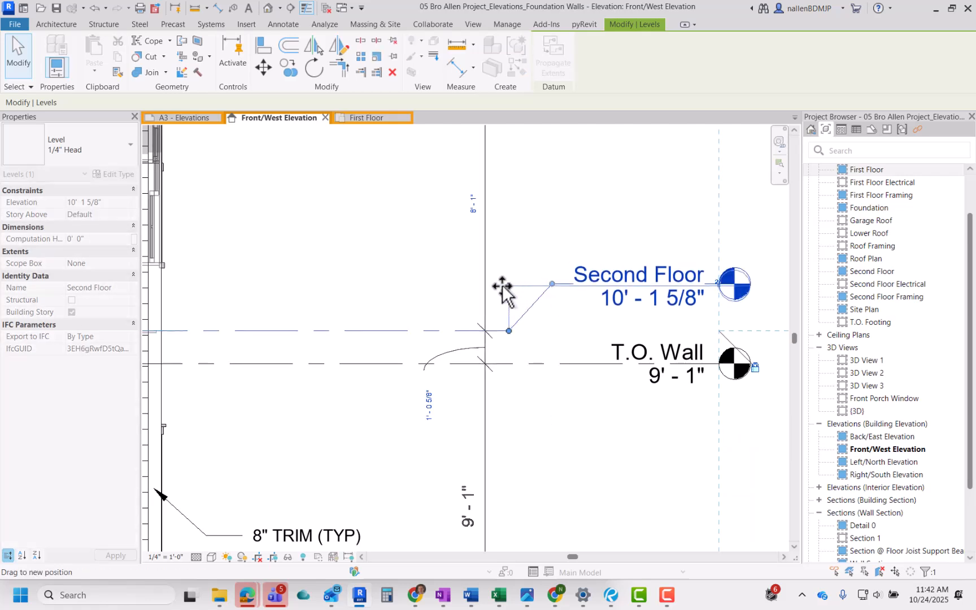
pyautogui.click(545, 412)
# Shift the upper elbow point of the Second Floor level toward its head so the leg slopes upward.
pyautogui.scroll(-2, 545, 428)
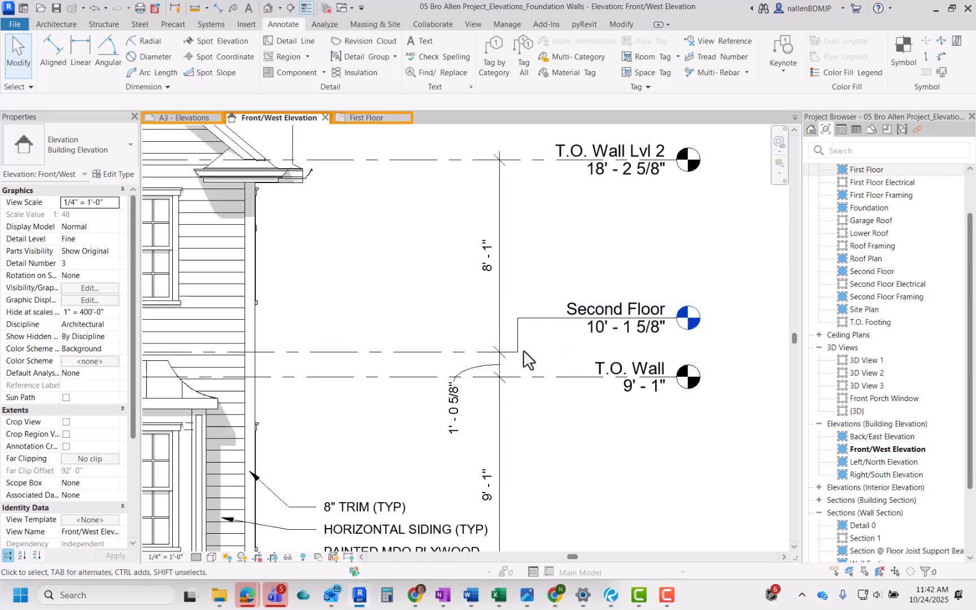
pyautogui.click(517, 333)
pyautogui.scroll(2, 523, 327)
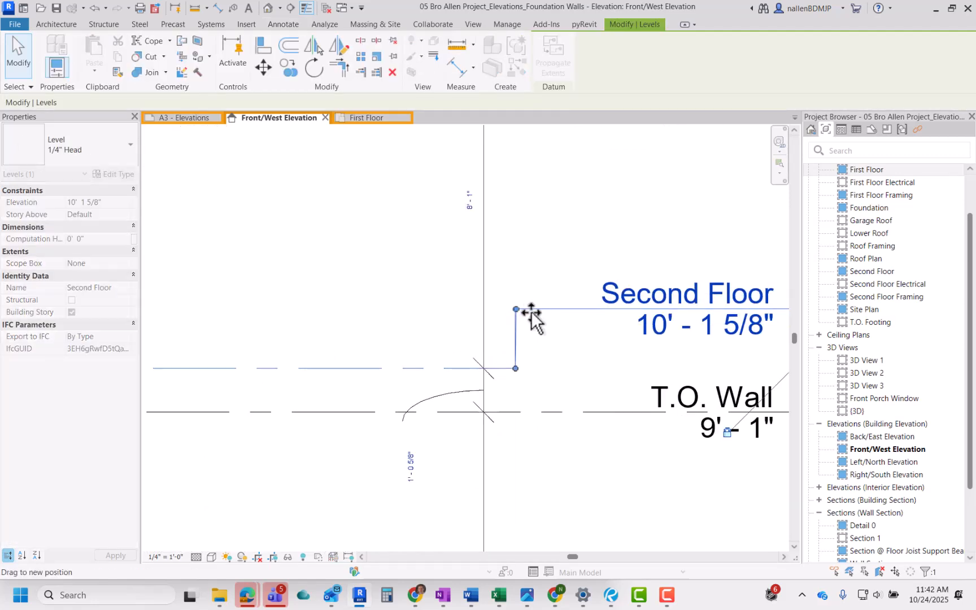
pyautogui.moveTo(531, 317); pyautogui.dragTo(552, 322)
pyautogui.click(552, 323)
pyautogui.scroll(-2, 547, 316)
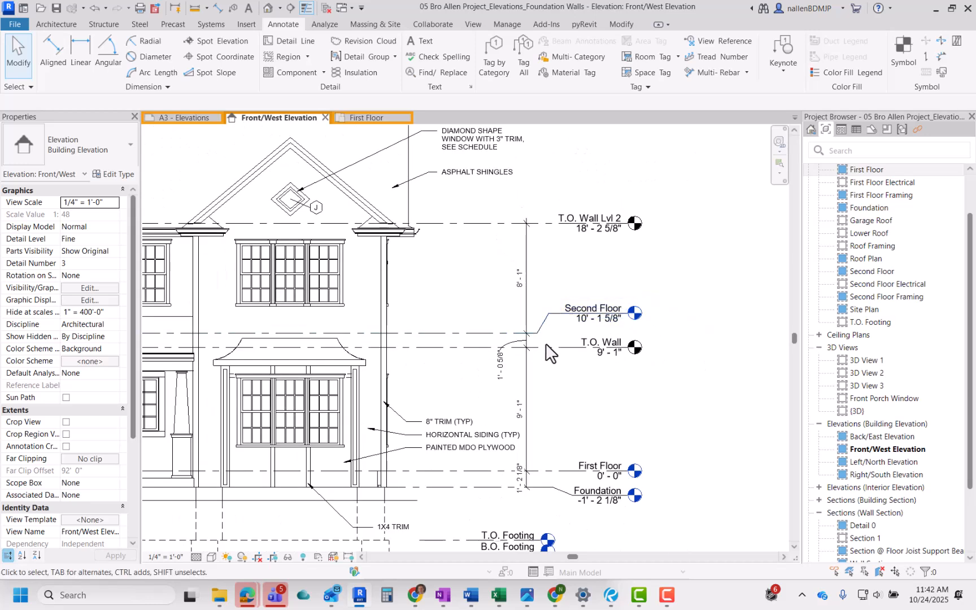
# Move the elbow point of the Foundation level away from its label to steepen the sloped leg.
pyautogui.scroll(1, 549, 511)
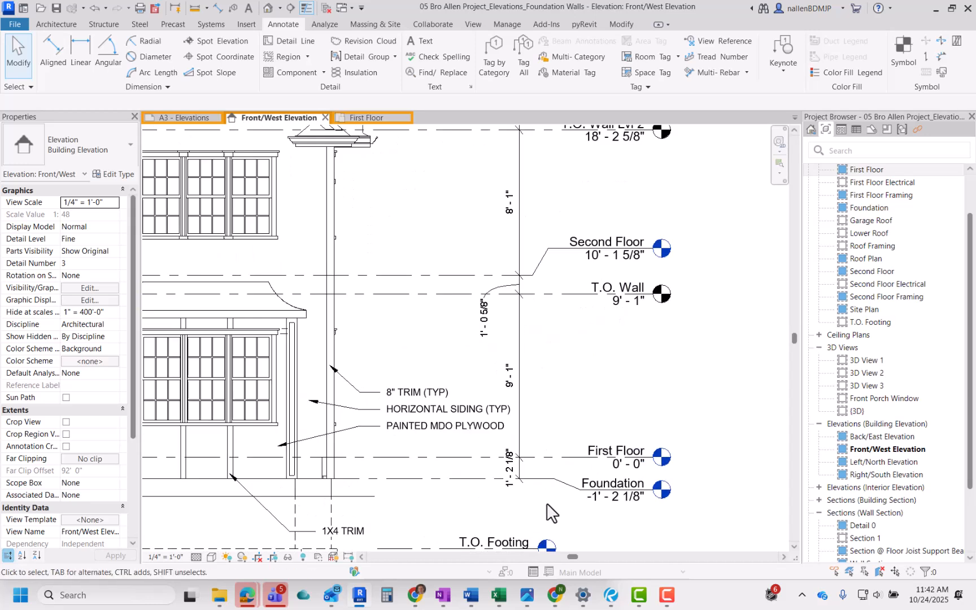
pyautogui.scroll(1, 551, 513)
pyautogui.click(578, 480)
pyautogui.scroll(2, 587, 487)
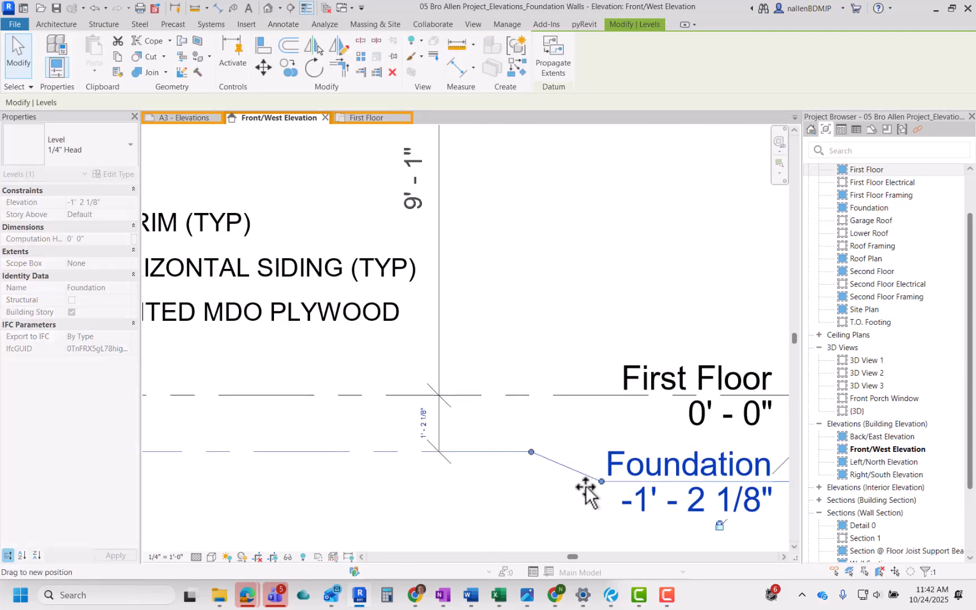
pyautogui.moveTo(586, 488); pyautogui.dragTo(564, 491)
pyautogui.click(551, 480)
pyautogui.scroll(-3, 541, 463)
pyautogui.moveTo(541, 373)
pyautogui.mouseDown(button='middle')
pyautogui.moveTo(577, 413)
pyautogui.moveTo(626, 416)
pyautogui.mouseUp(button='middle')
pyautogui.moveTo(518, 379); pyautogui.dragTo(556, 434, button='middle')
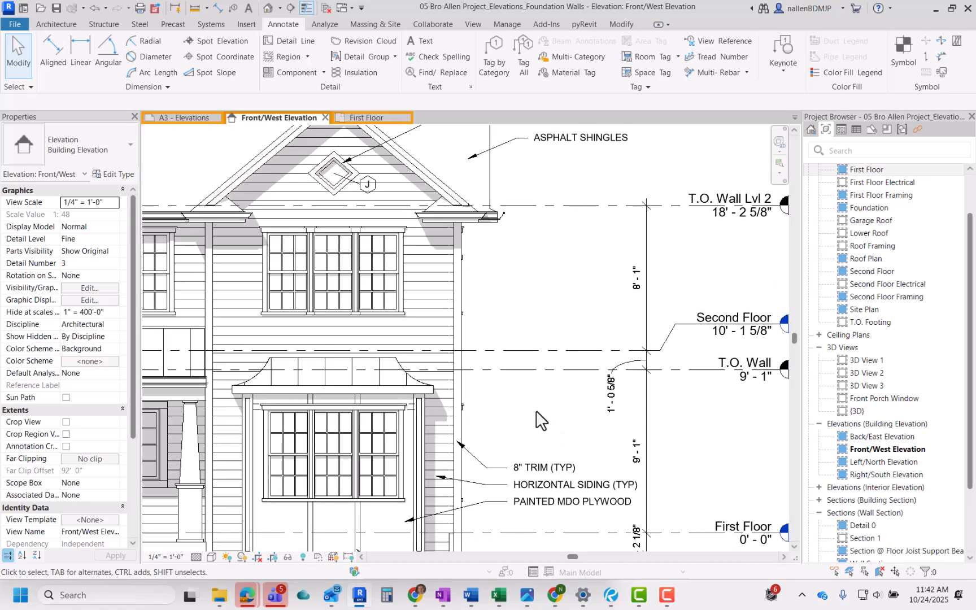
pyautogui.moveTo(560, 276); pyautogui.dragTo(548, 367, button='middle')
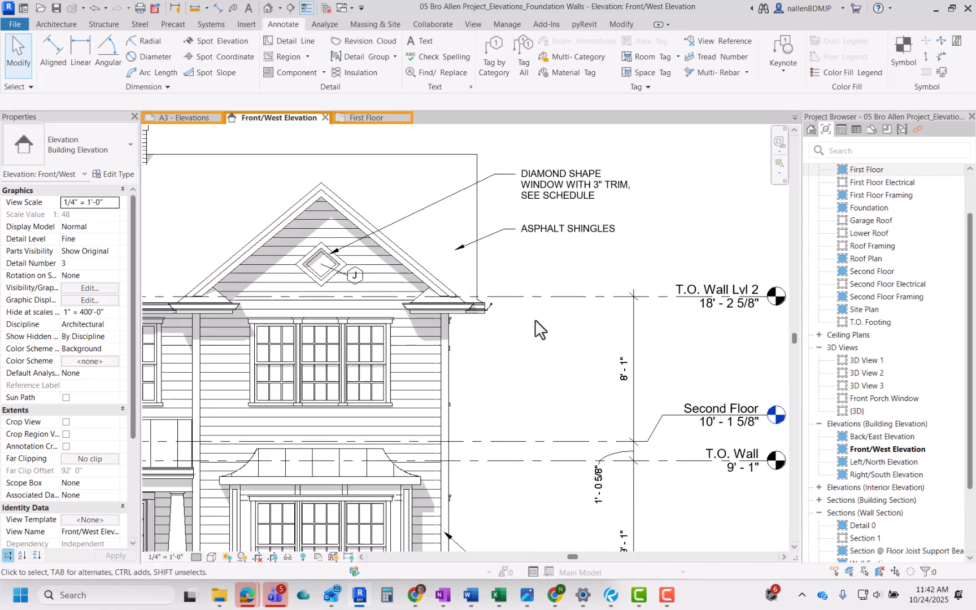
pyautogui.click(563, 228)
pyautogui.press('Escape')
pyautogui.scroll(-1, 593, 328)
pyautogui.scroll(2, 624, 332)
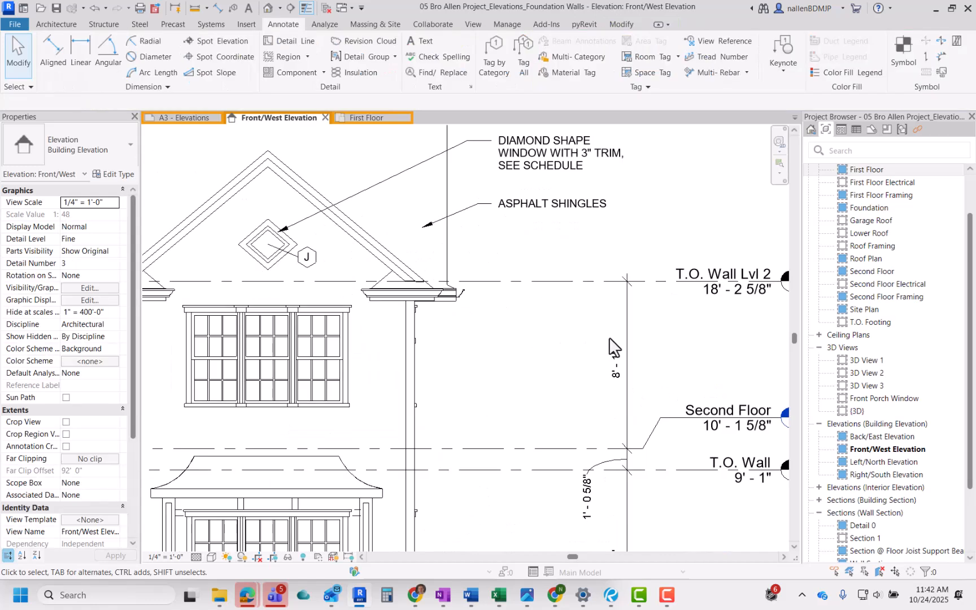
# Set the color of the Linear - 3/32" Arial dimension type to dark red, RGB 170-000-000.
pyautogui.click(626, 339)
pyautogui.moveTo(549, 360); pyautogui.dragTo(447, 312, button='middle')
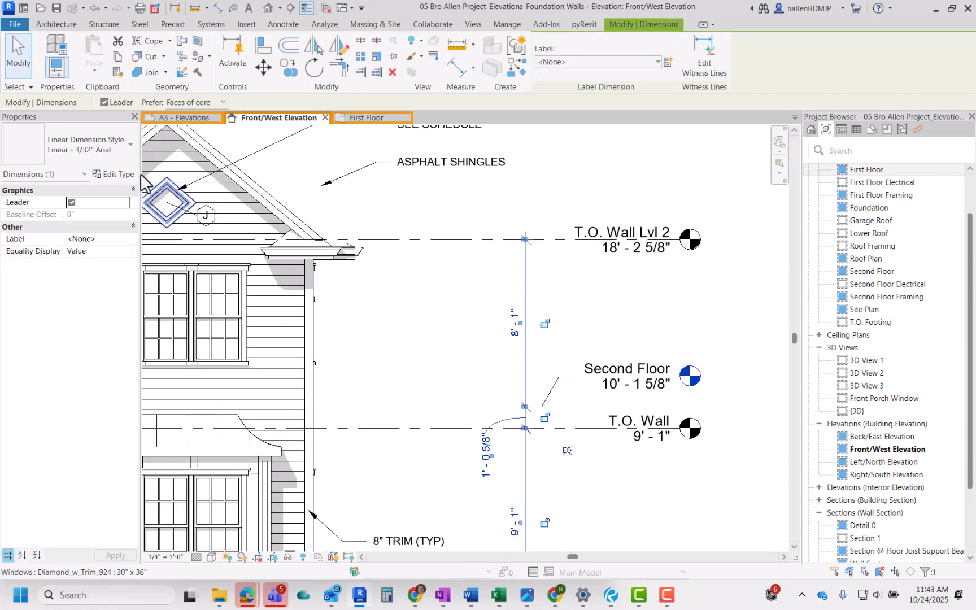
pyautogui.click(118, 175)
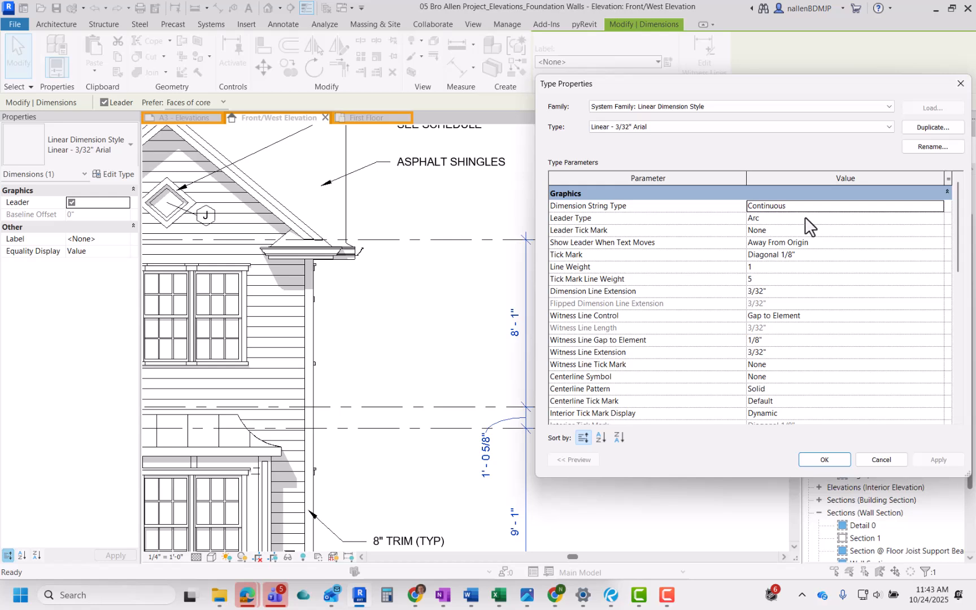
pyautogui.scroll(-3, 787, 272)
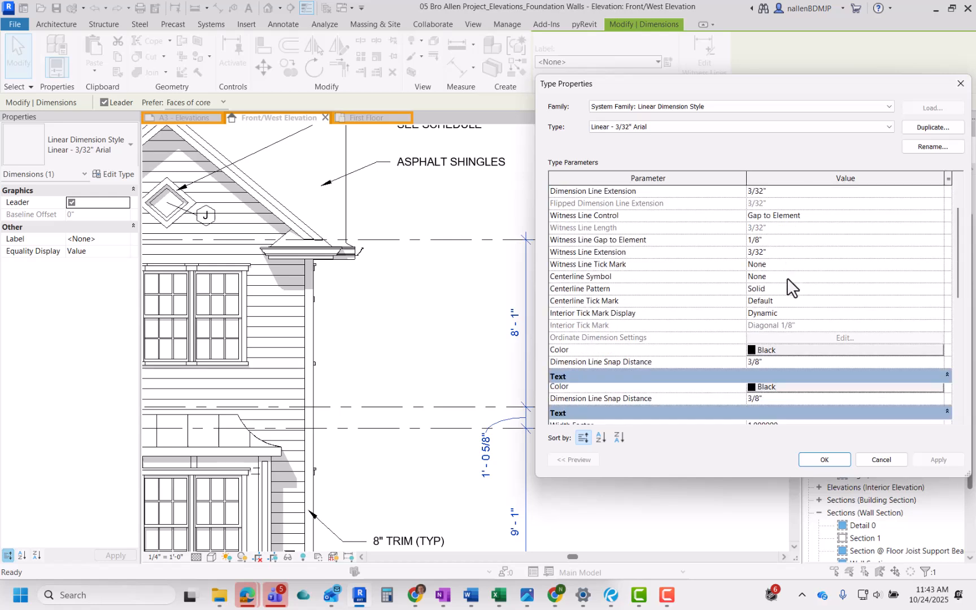
pyautogui.click(778, 349)
pyautogui.click(645, 292)
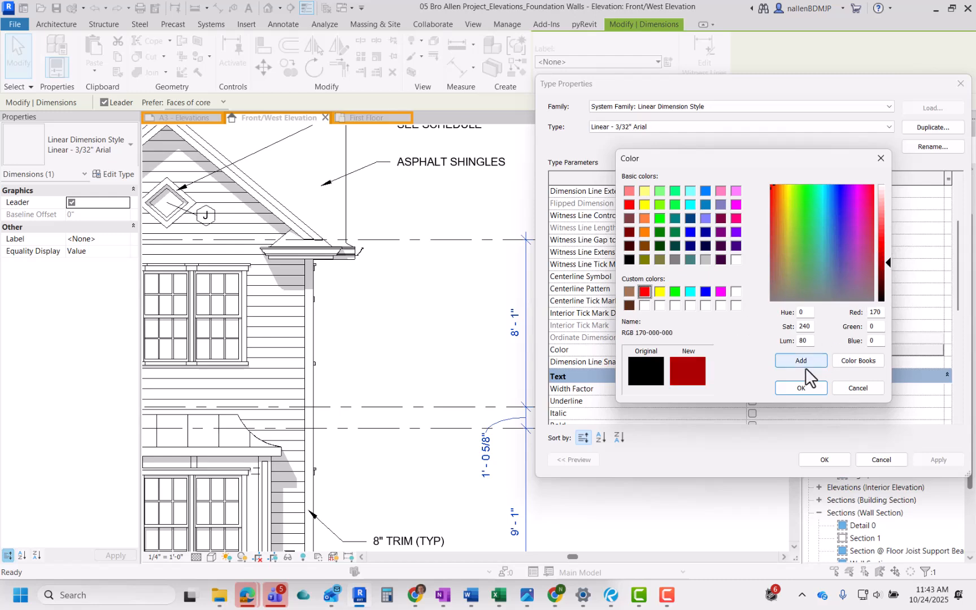
pyautogui.click(801, 387)
pyautogui.click(822, 460)
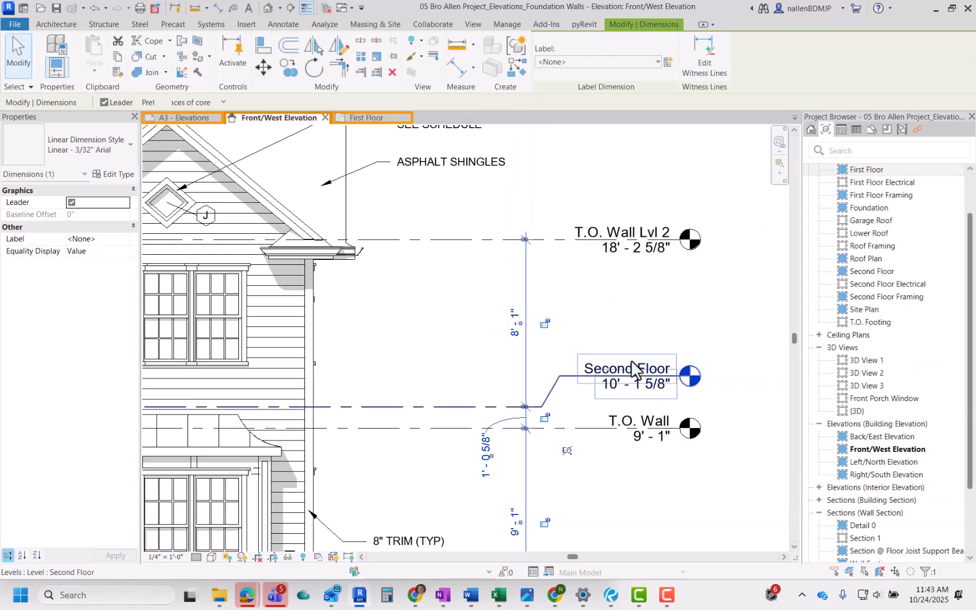
pyautogui.click(615, 291)
pyautogui.scroll(-2, 585, 325)
pyautogui.moveTo(594, 409); pyautogui.dragTo(588, 377, button='middle')
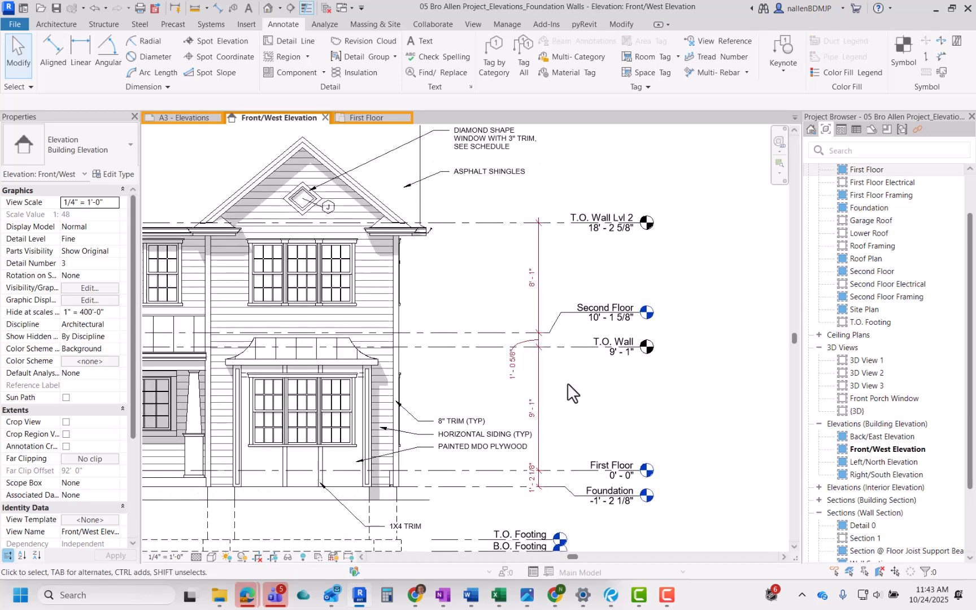
# Try dimensioning the Foundation, First Floor, T.O. Wall, Second Floor and T.O. Wall Lvl 2 levels with a second aligned string.
pyautogui.moveTo(534, 401)
pyautogui.mouseDown(button='middle')
pyautogui.moveTo(531, 413)
pyautogui.moveTo(533, 401)
pyautogui.mouseUp(button='middle')
pyautogui.scroll(2, 485, 460)
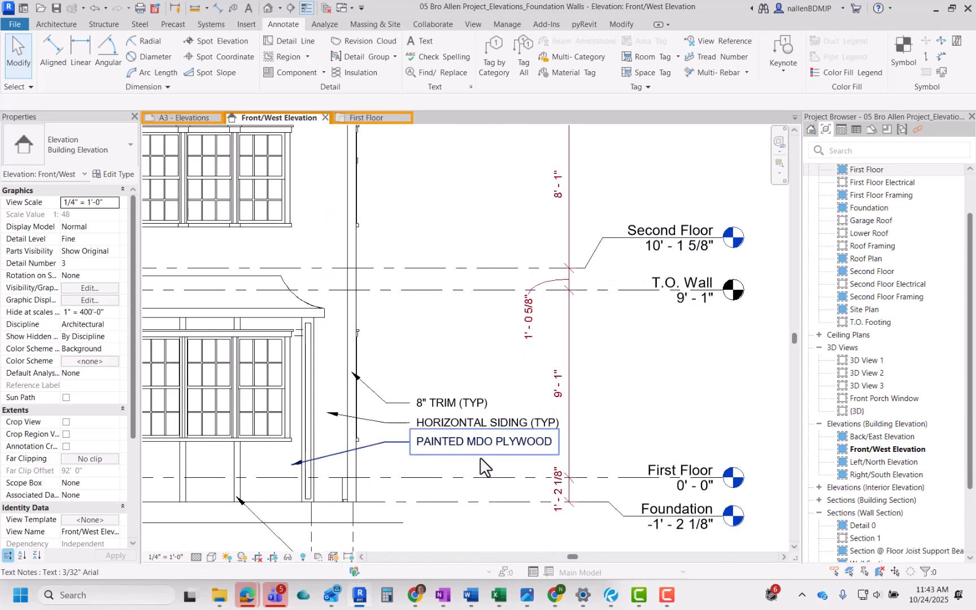
pyautogui.moveTo(484, 463); pyautogui.dragTo(498, 435, button='middle')
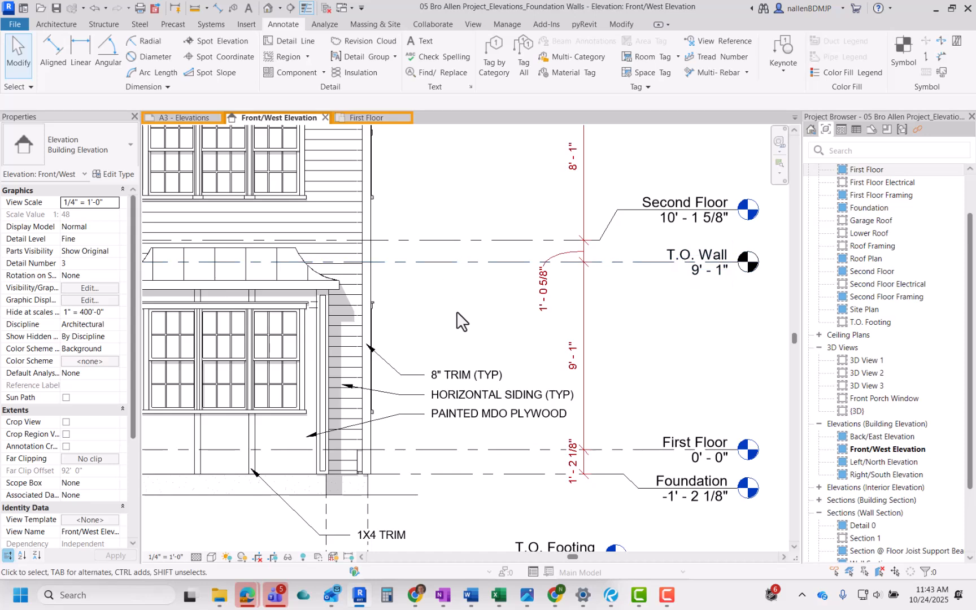
pyautogui.press('d')
pyautogui.press('i')
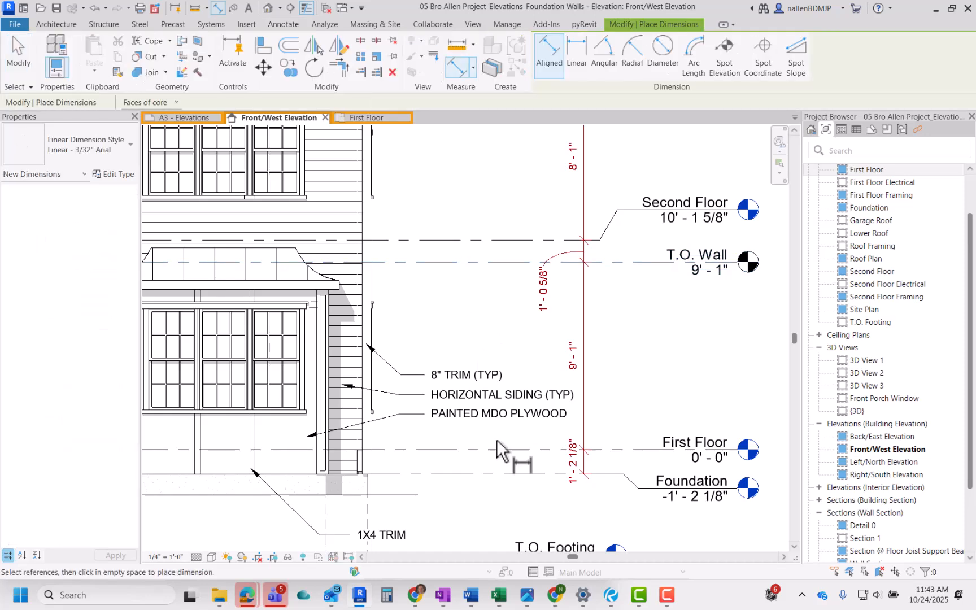
pyautogui.click(501, 471)
pyautogui.click(501, 451)
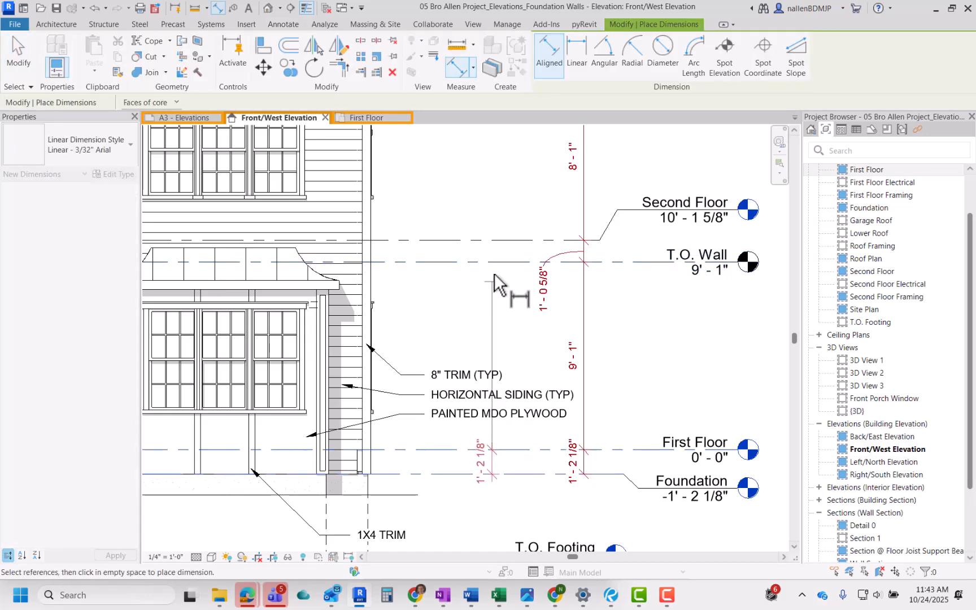
pyautogui.click(500, 263)
pyautogui.moveTo(504, 256); pyautogui.dragTo(479, 377, button='middle')
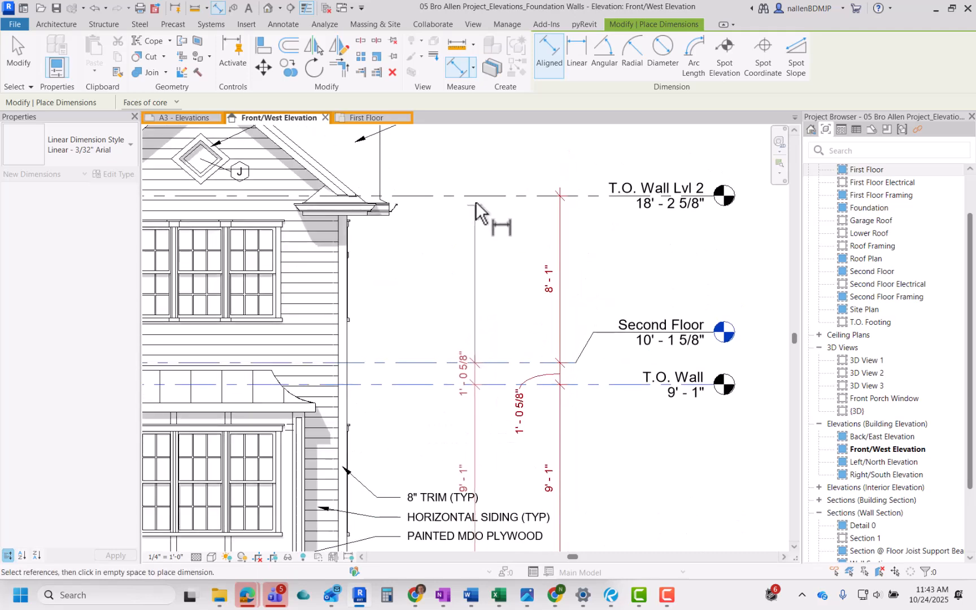
pyautogui.click(477, 198)
pyautogui.scroll(-2, 479, 210)
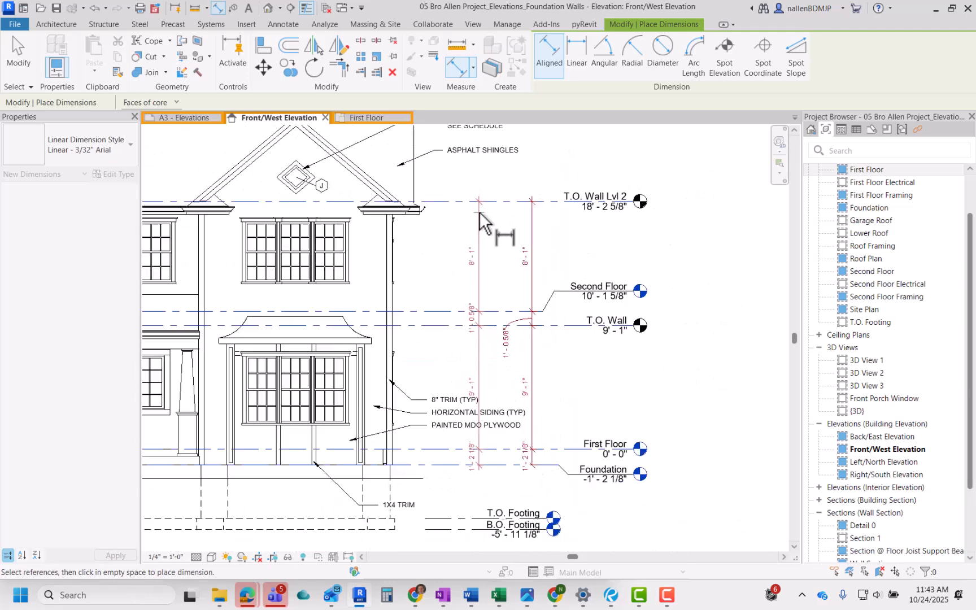
pyautogui.click(533, 219)
pyautogui.scroll(2, 543, 294)
pyautogui.press('Escape')
# Move the 1' - 0 5/8" dimension text back beside its dimension line so its arc leader disappears.
pyautogui.moveTo(571, 273); pyautogui.dragTo(541, 328, button='middle')
pyautogui.scroll(2, 541, 337)
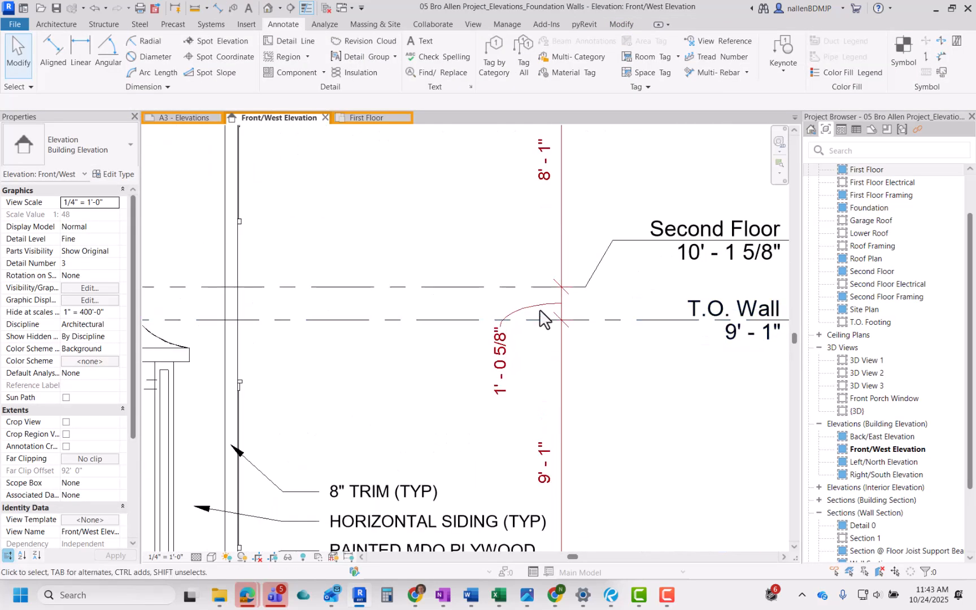
pyautogui.click(541, 316)
pyautogui.moveTo(540, 317)
pyautogui.mouseDown()
pyautogui.moveTo(528, 333)
pyautogui.moveTo(553, 312)
pyautogui.mouseUp()
pyautogui.click(523, 370)
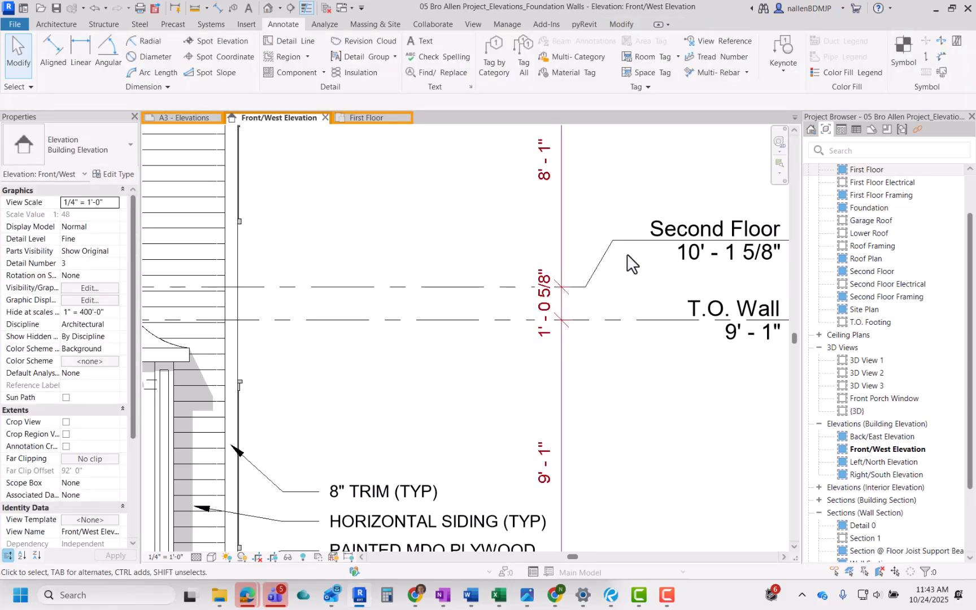
# Pull the 1' - 0 5/8" dimension text down and away from its line, below the T.O. Wall level, with an arc leader.
pyautogui.click(551, 311)
pyautogui.moveTo(553, 307); pyautogui.dragTo(527, 358)
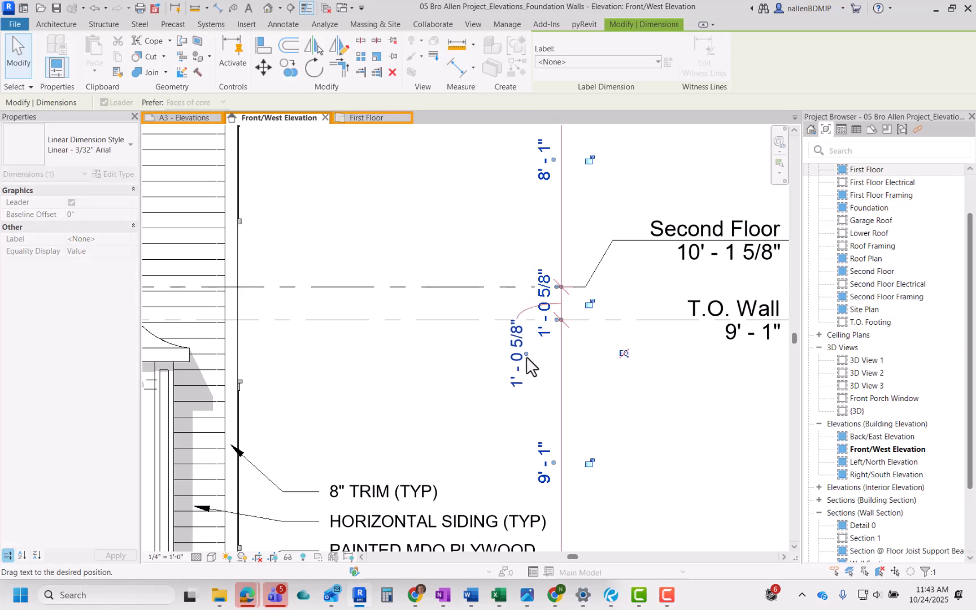
pyautogui.click(460, 311)
pyautogui.scroll(-5, 459, 312)
pyautogui.moveTo(557, 409)
pyautogui.mouseDown(button='middle')
pyautogui.moveTo(586, 422)
pyautogui.moveTo(804, 442)
pyautogui.mouseUp(button='middle')
pyautogui.scroll(-3, 593, 394)
pyautogui.moveTo(469, 416); pyautogui.dragTo(550, 412, button='middle')
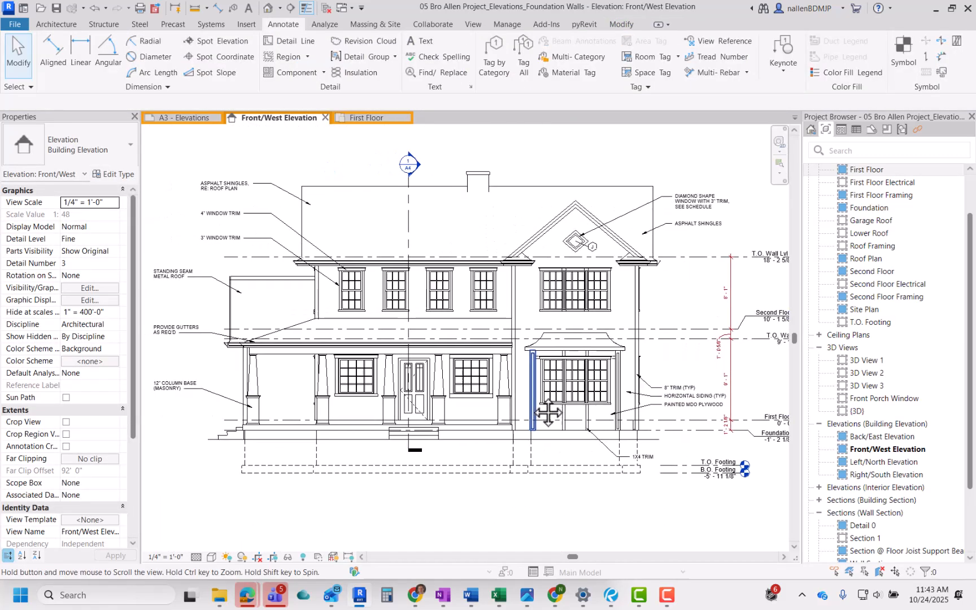
pyautogui.moveTo(278, 291); pyautogui.dragTo(301, 299, button='middle')
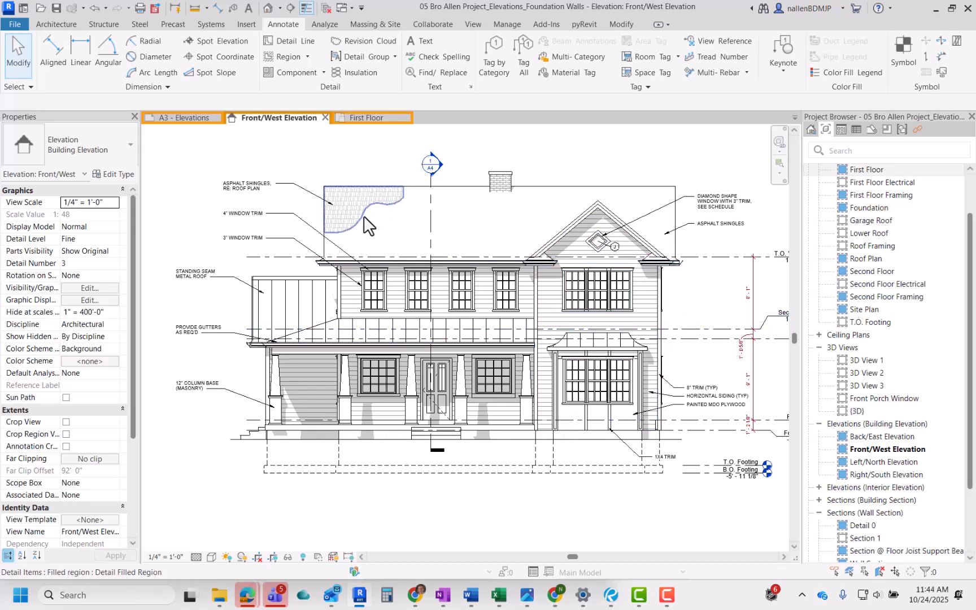
pyautogui.scroll(5, 255, 305)
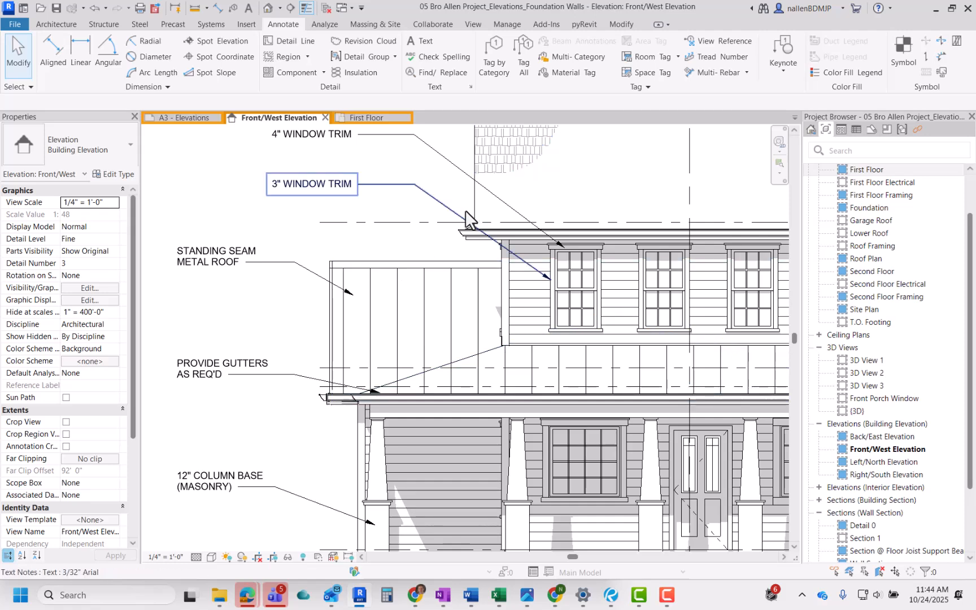
# Examine the trim, horizontal siding and painted MDO plywood notes beside the bay window and the adjacent vertical dimension string.
pyautogui.scroll(-3, 447, 224)
pyautogui.moveTo(536, 407)
pyautogui.mouseDown(button='middle')
pyautogui.moveTo(336, 423)
pyautogui.moveTo(256, 408)
pyautogui.mouseUp(button='middle')
pyautogui.moveTo(639, 410); pyautogui.dragTo(545, 412, button='middle')
pyautogui.scroll(3, 544, 411)
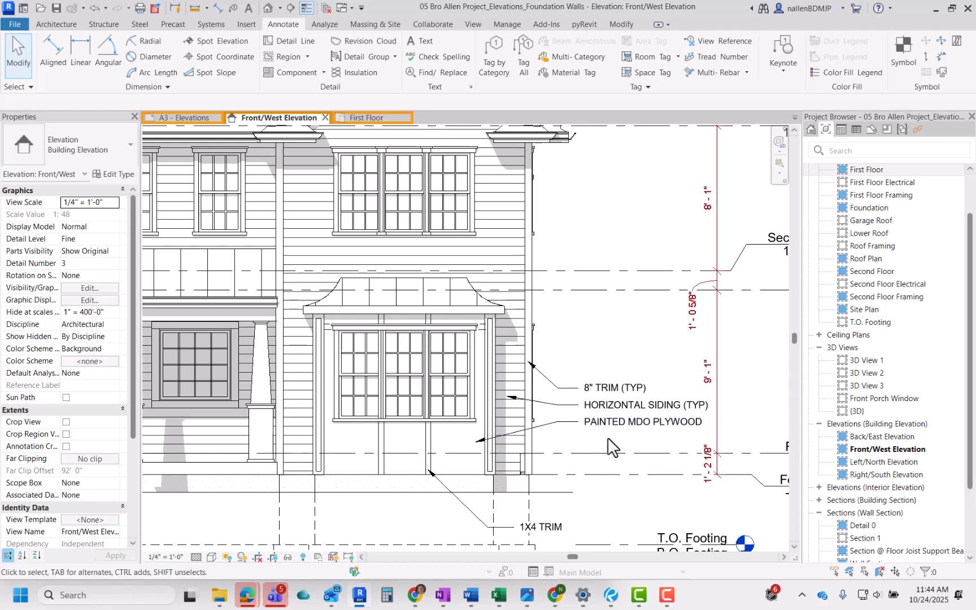
pyautogui.scroll(-2, 613, 446)
pyautogui.scroll(2, 644, 430)
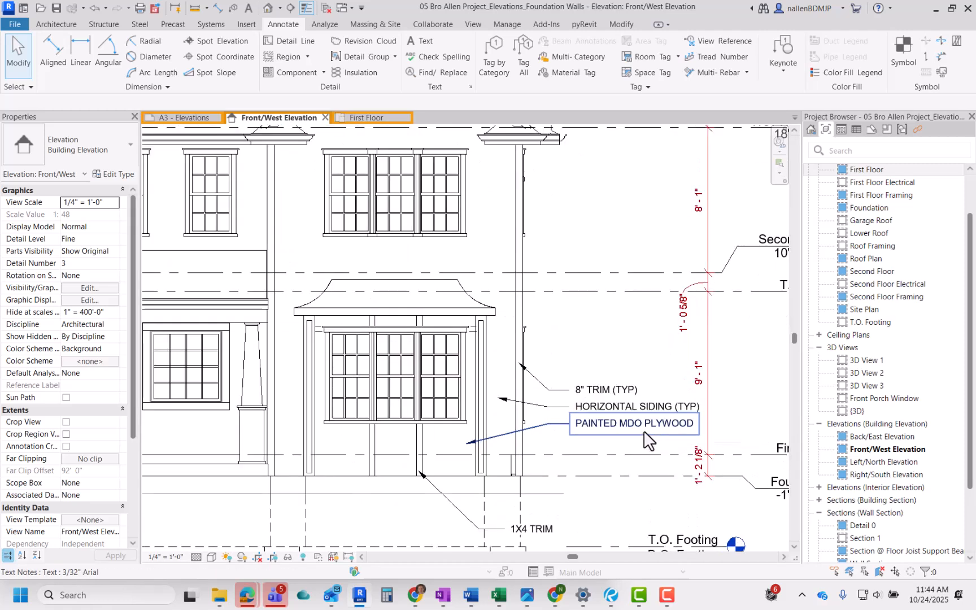
pyautogui.scroll(-3, 641, 430)
pyautogui.moveTo(491, 345); pyautogui.dragTo(534, 383, button='middle')
# Inspect the diamond-shaped gable window and select its window tag.
pyautogui.scroll(2, 546, 250)
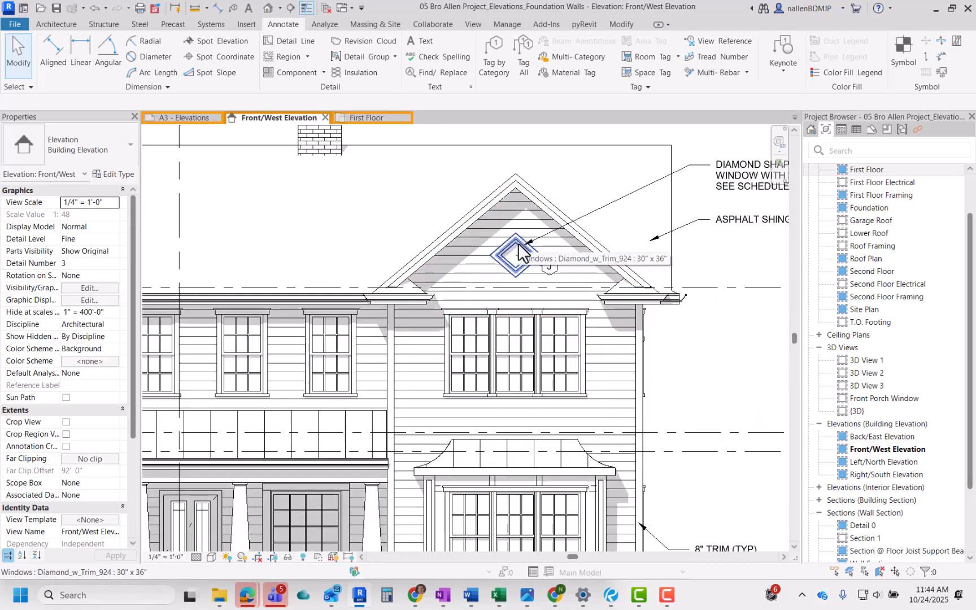
pyautogui.scroll(-1, 518, 252)
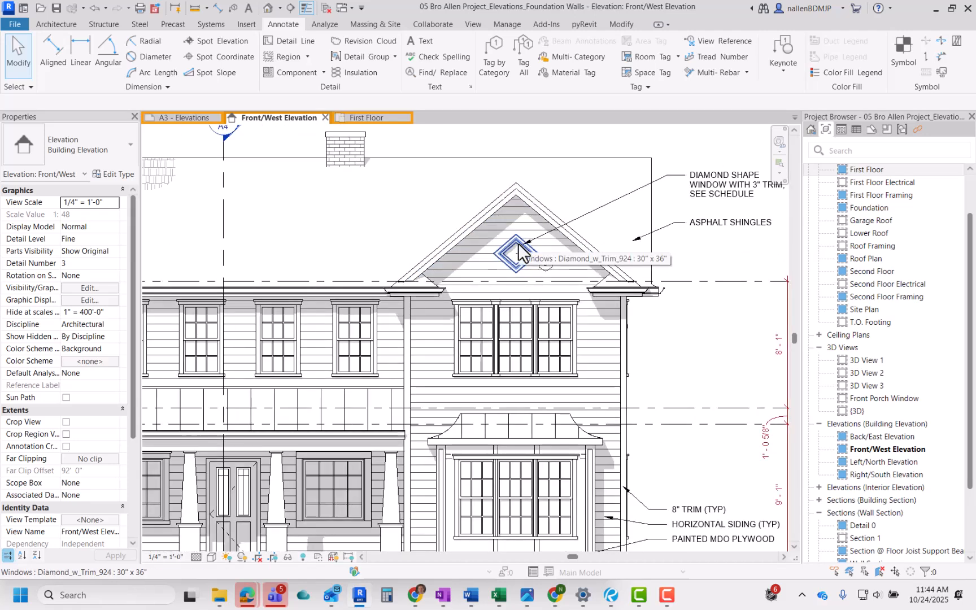
pyautogui.click(555, 269)
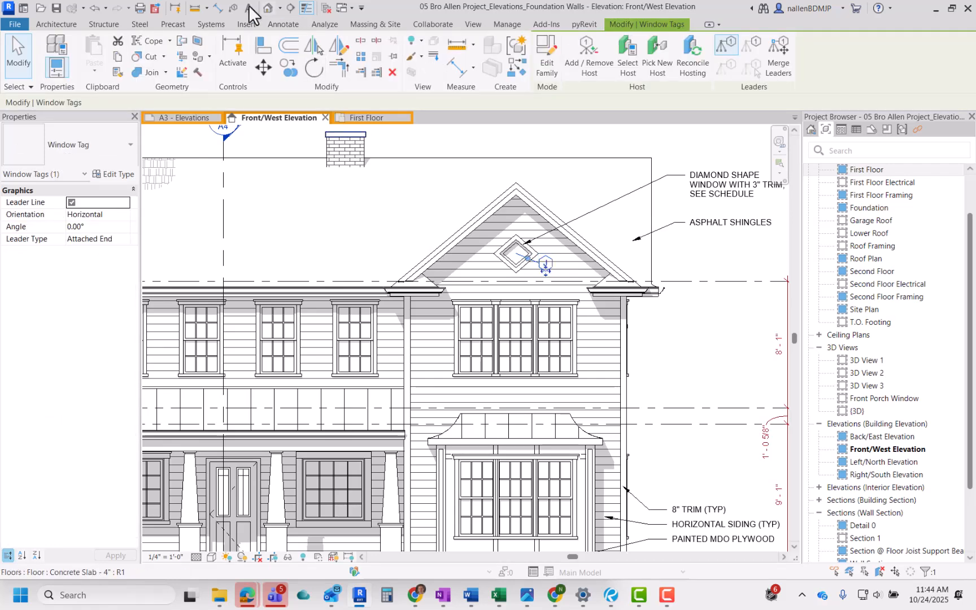
# Review the whole Front/West elevation, checking the roof, window trim, gutter and column notes against the levels and dimensions.
pyautogui.moveTo(625, 239); pyautogui.dragTo(605, 245, button='middle')
pyautogui.scroll(-3, 664, 229)
pyautogui.scroll(5, 544, 333)
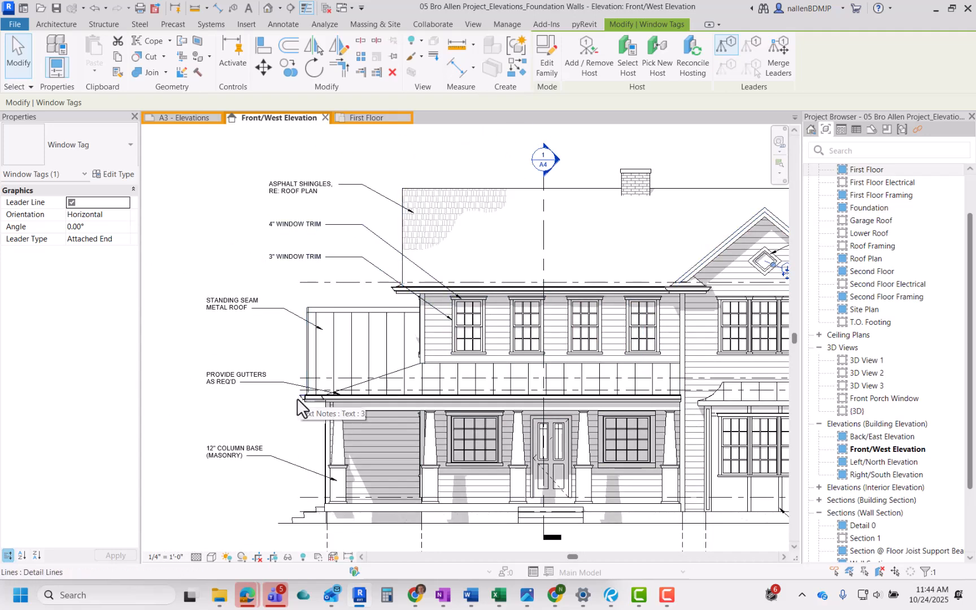
pyautogui.moveTo(525, 388); pyautogui.dragTo(443, 376, button='middle')
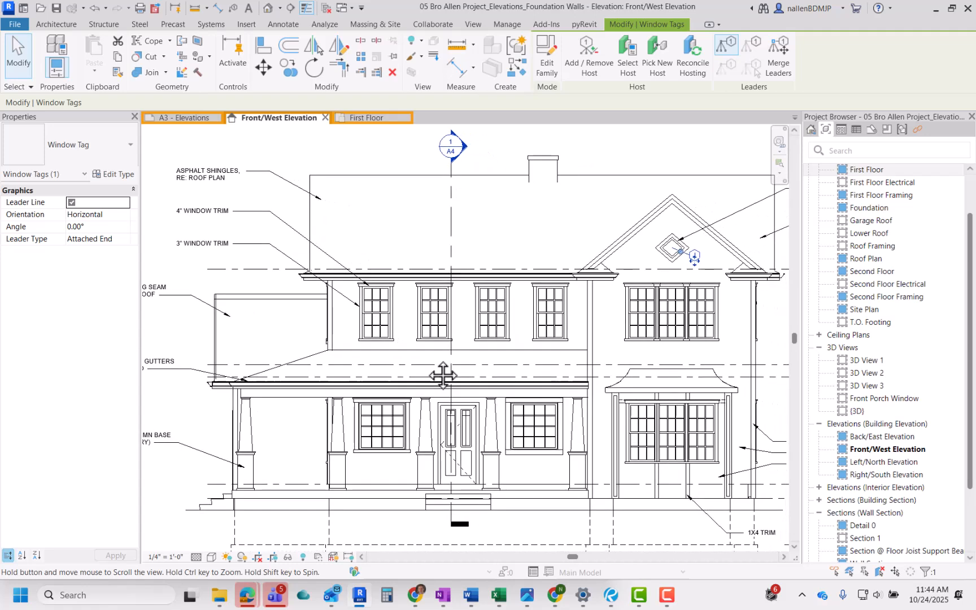
pyautogui.scroll(-1, 443, 370)
pyautogui.moveTo(531, 378); pyautogui.dragTo(511, 350, button='middle')
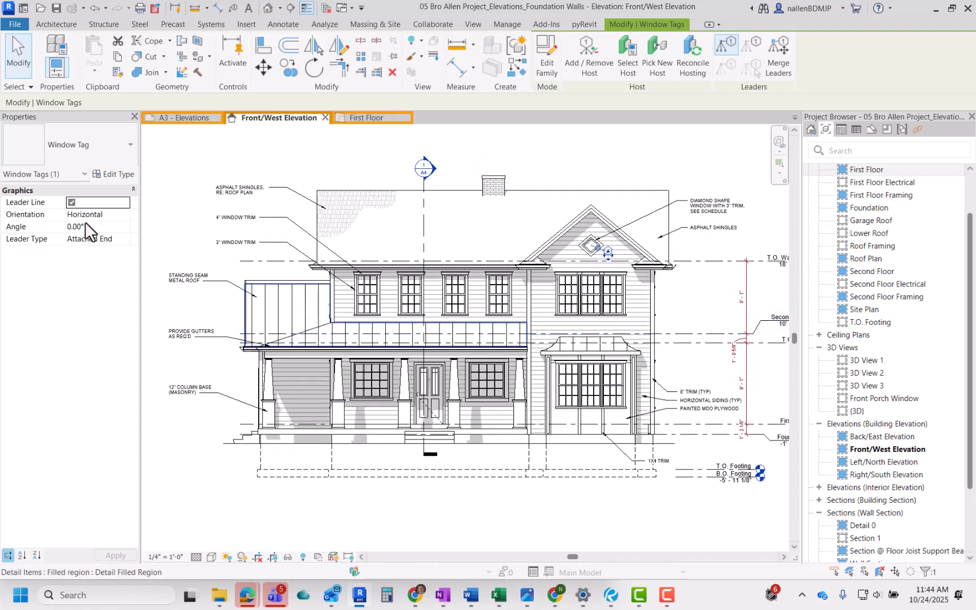
pyautogui.scroll(-1, 362, 247)
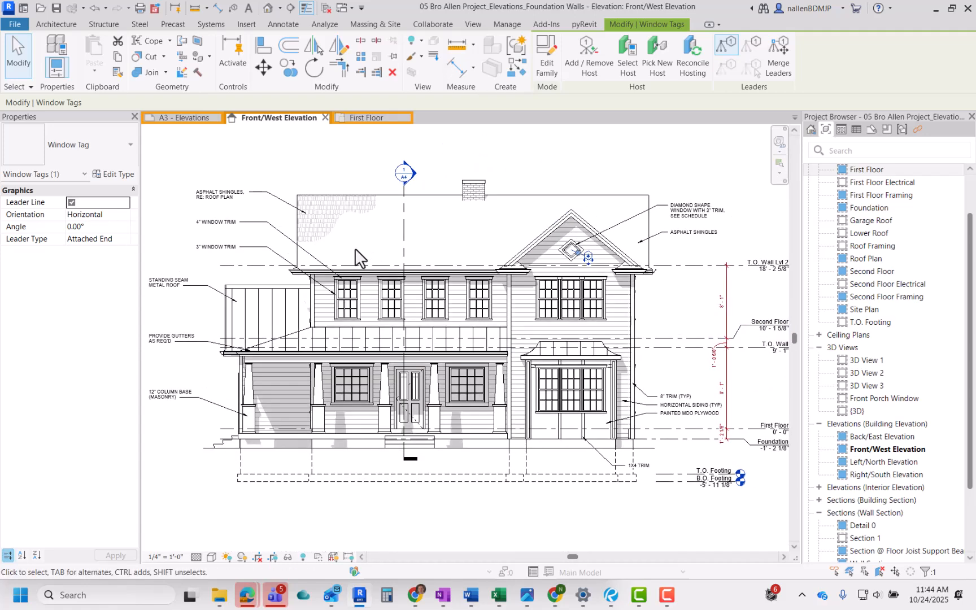